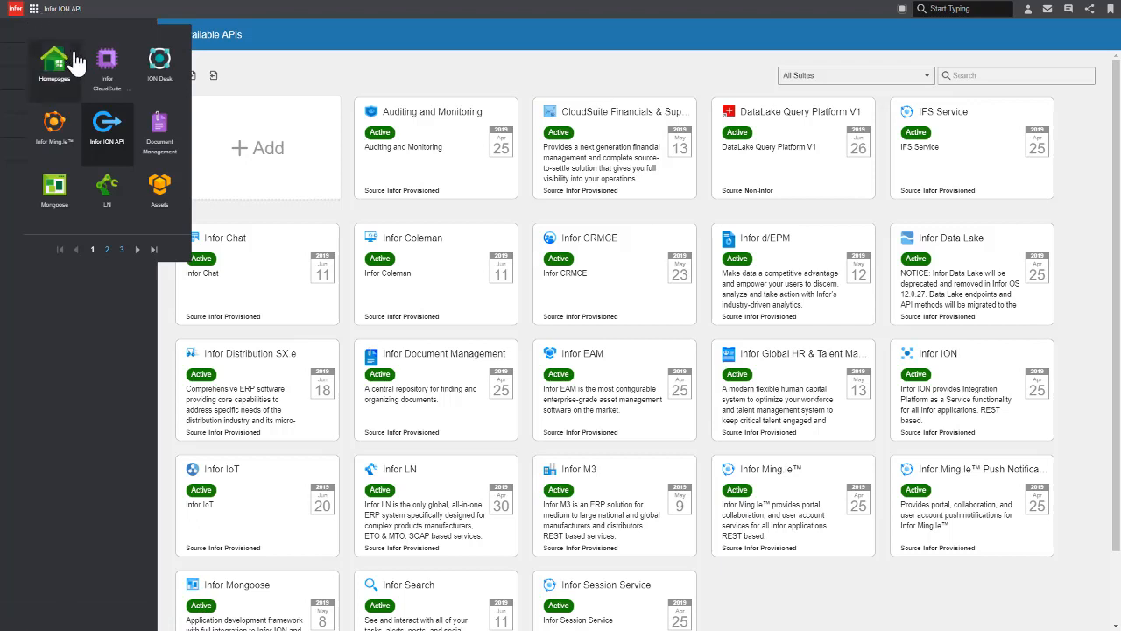
# - Open the available APIs in Infor ION API and start creating a new API suite without a template
pyautogui.click(109, 123)
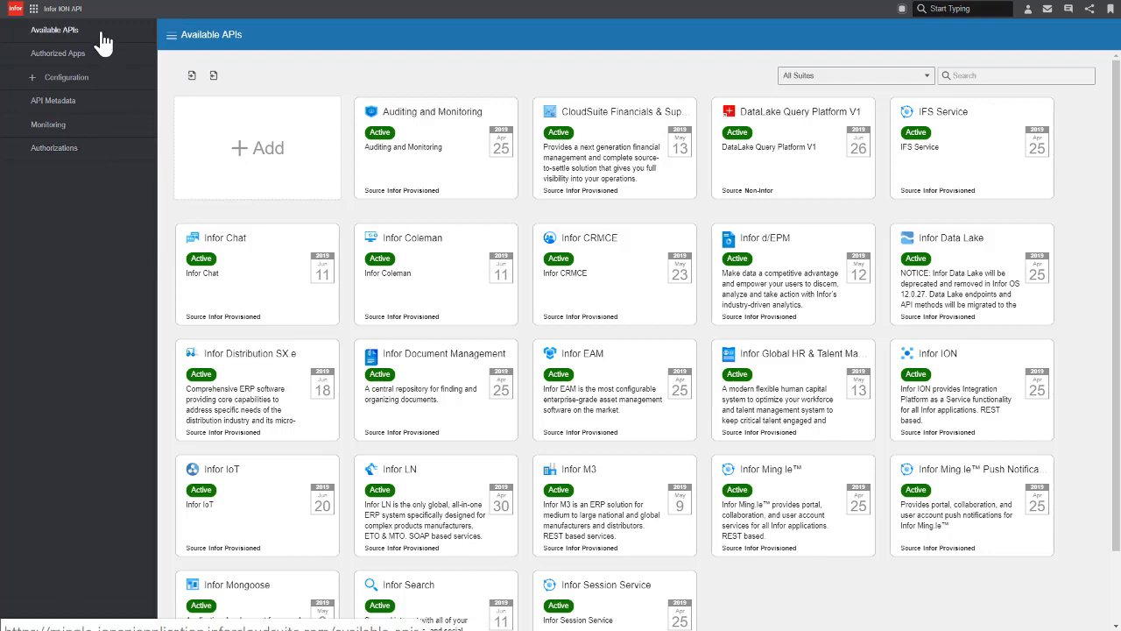
pyautogui.click(171, 39)
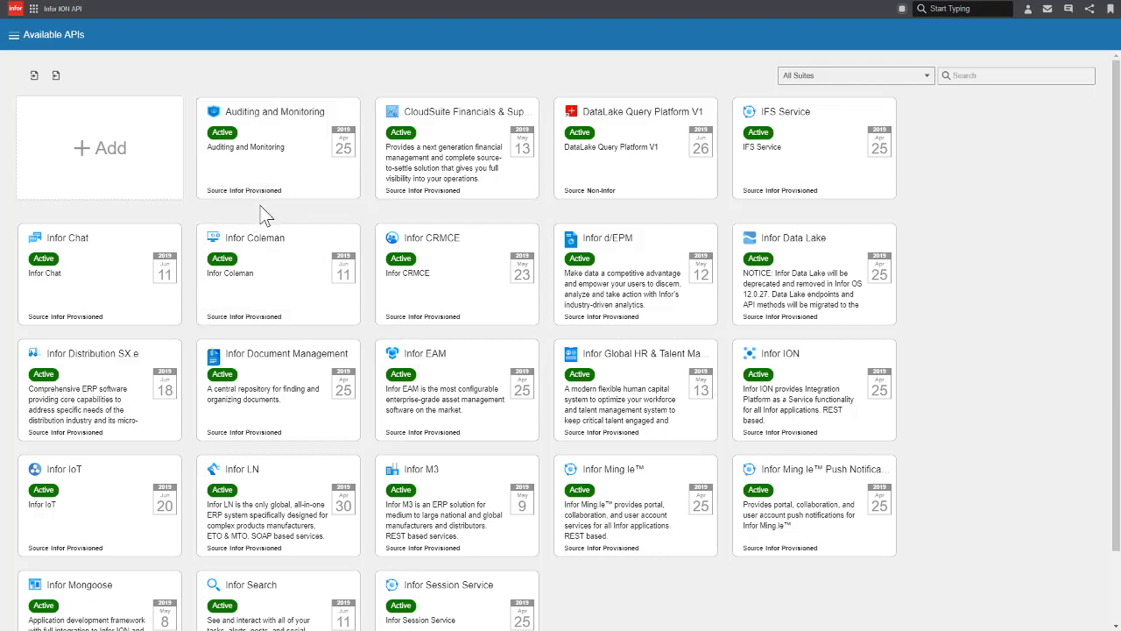
pyautogui.click(113, 151)
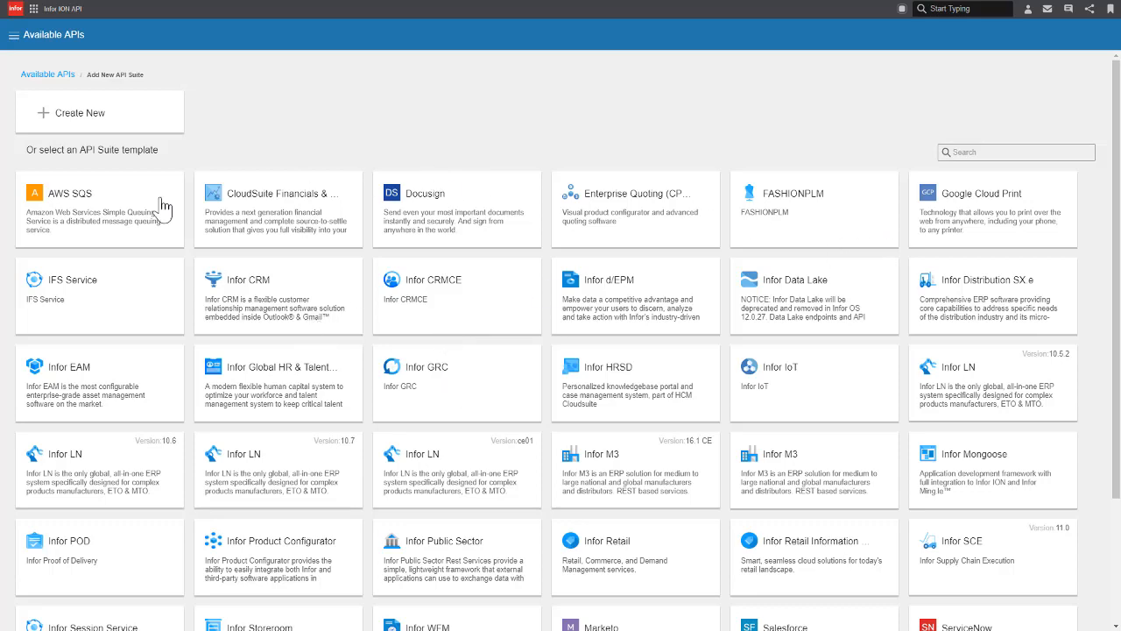
pyautogui.scroll(-3, 167, 240)
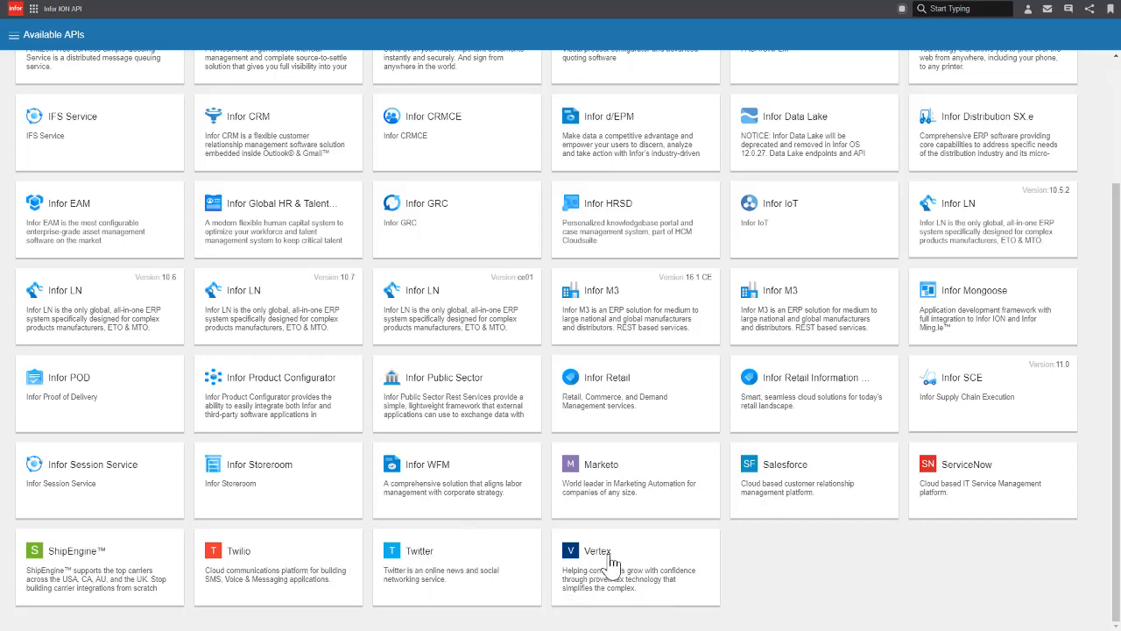
pyautogui.scroll(3, 610, 560)
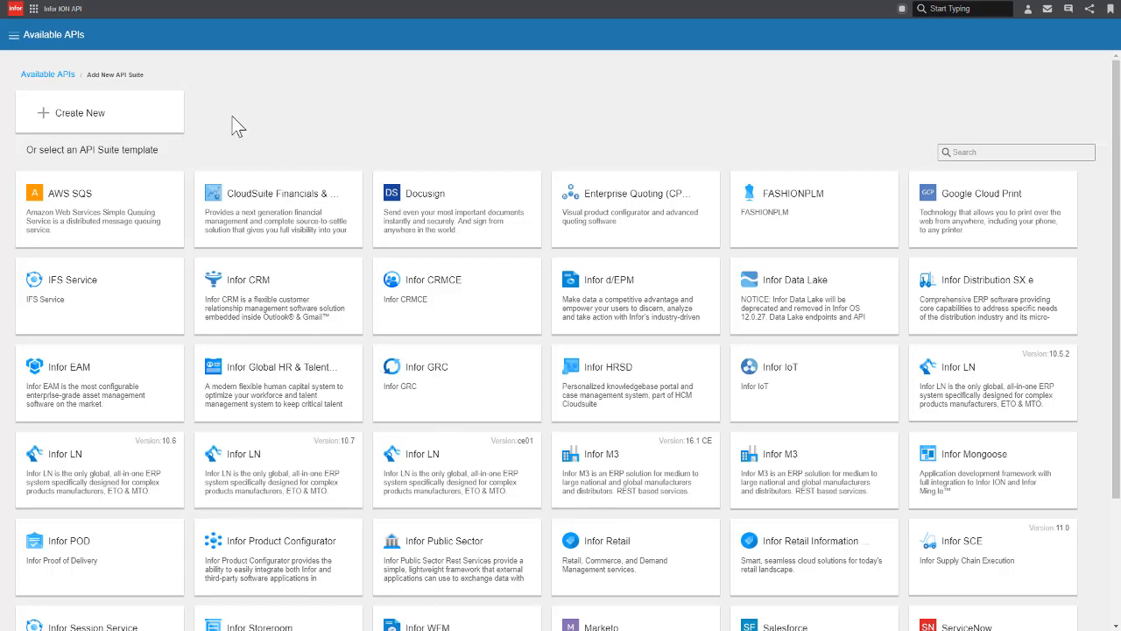
pyautogui.click(142, 128)
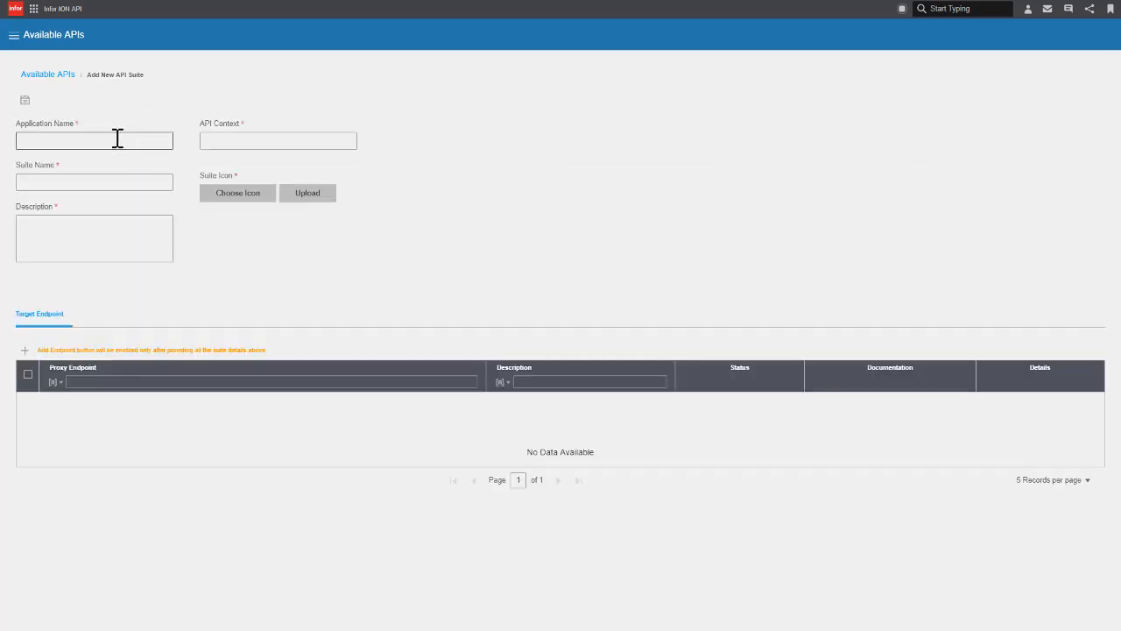
# - Fill in the suite details: application name Neutrino, API context V1, suite name Neutrino APIs and description General Web APIs
pyautogui.click(117, 138)
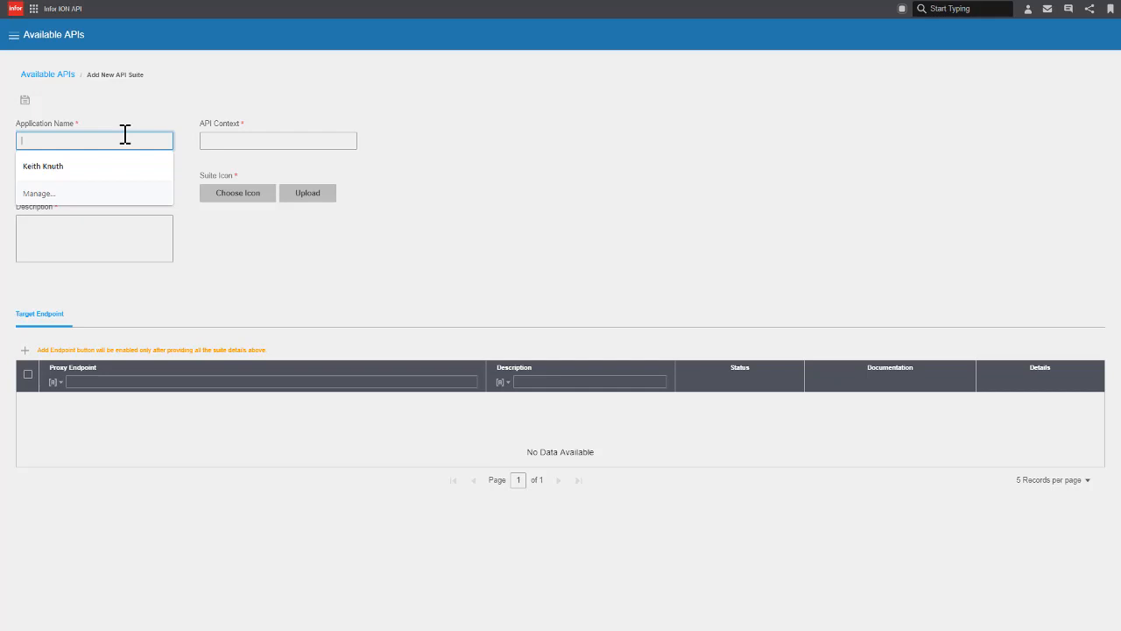
pyautogui.write('Neutrino')
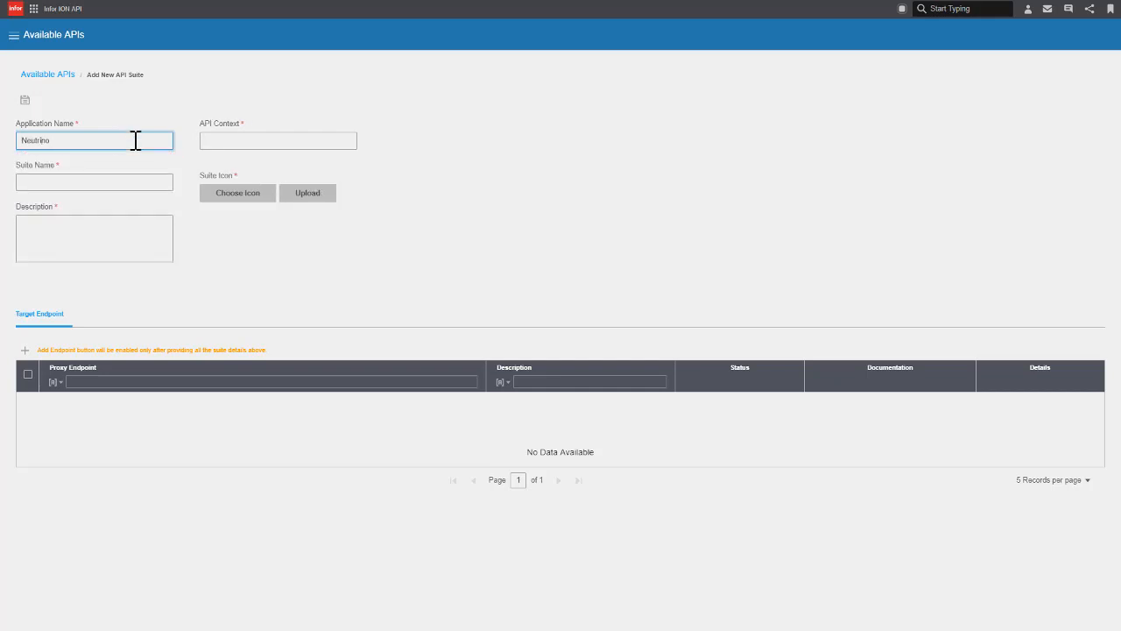
pyautogui.click(222, 141)
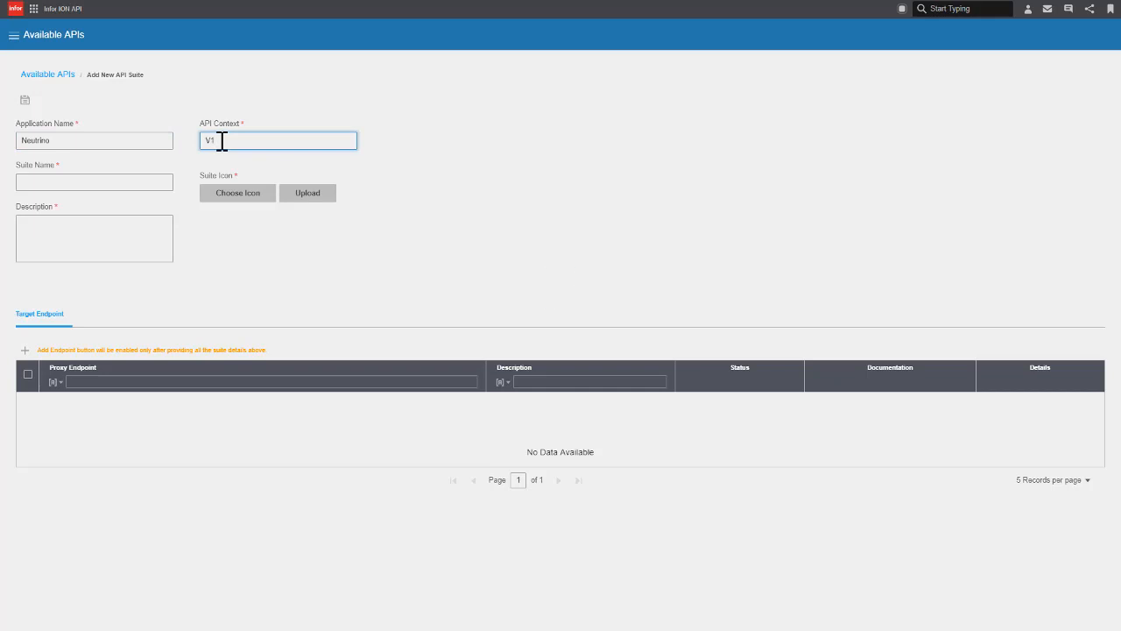
pyautogui.write('V1')
pyautogui.click(141, 183)
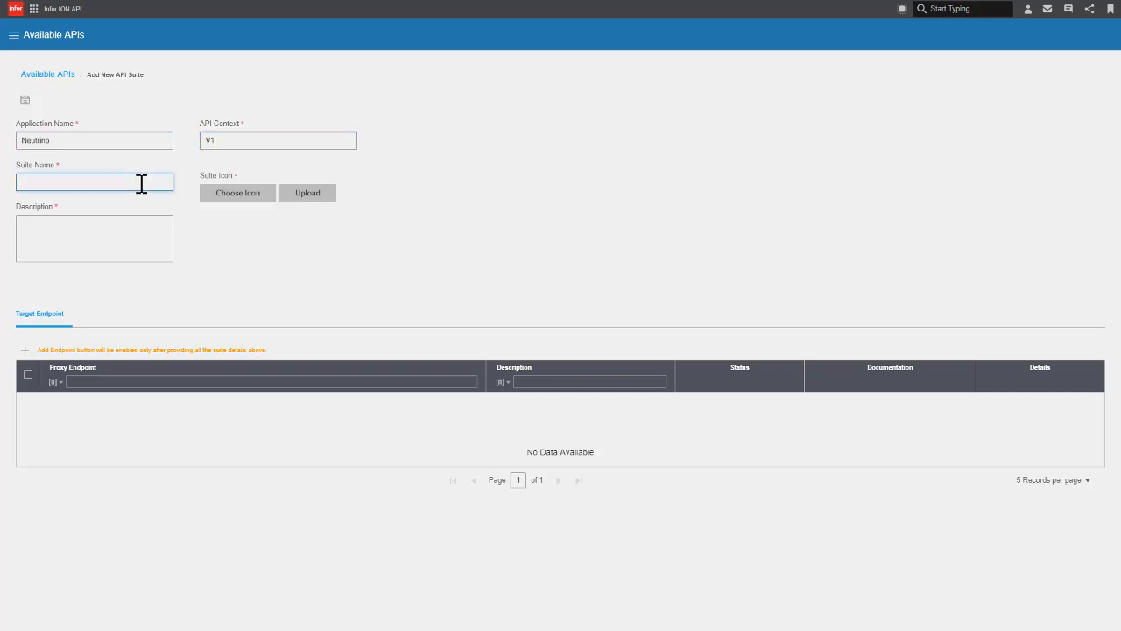
pyautogui.write('Neutrino APIs')
pyautogui.click(94, 226)
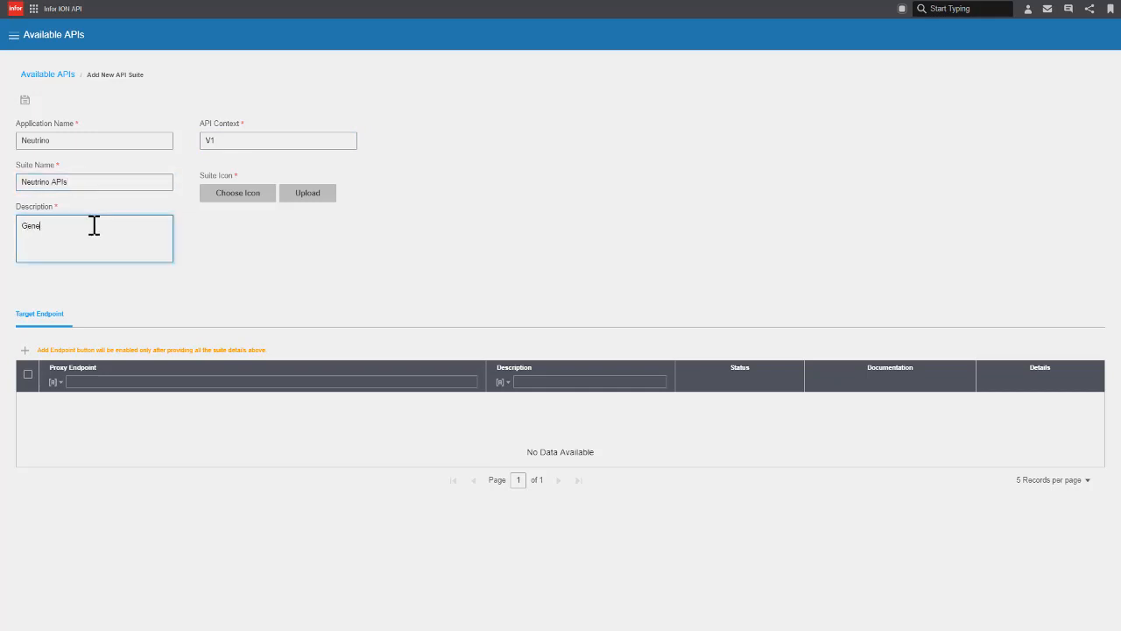
pyautogui.write('General Web APIs')
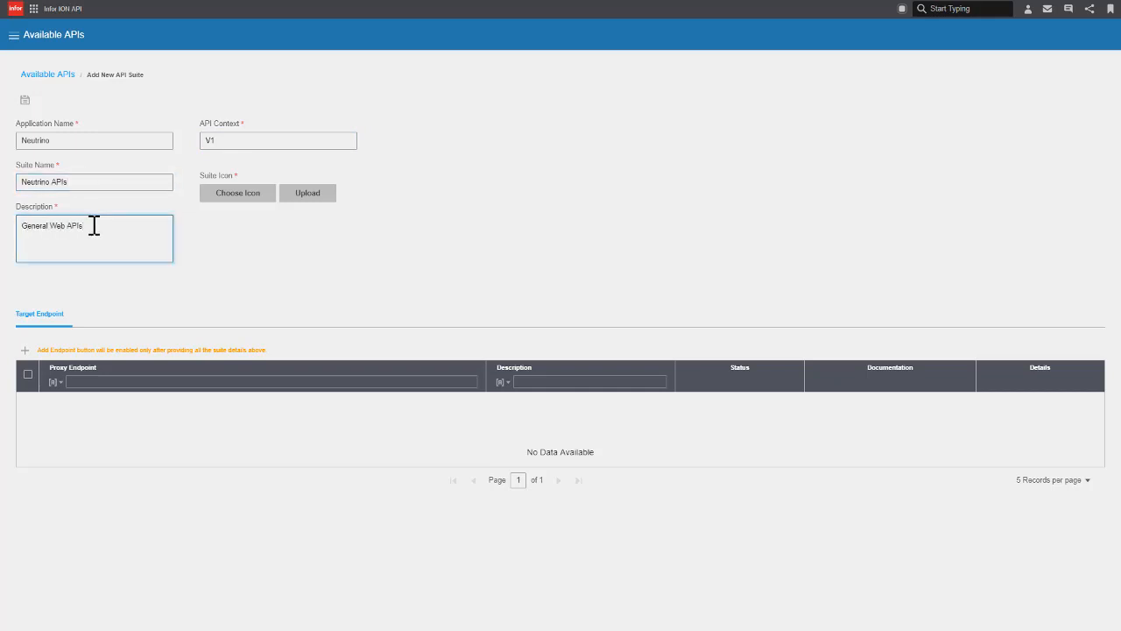
# - Choose the orange code-bracket icon from the library as the suite icon
pyautogui.click(248, 197)
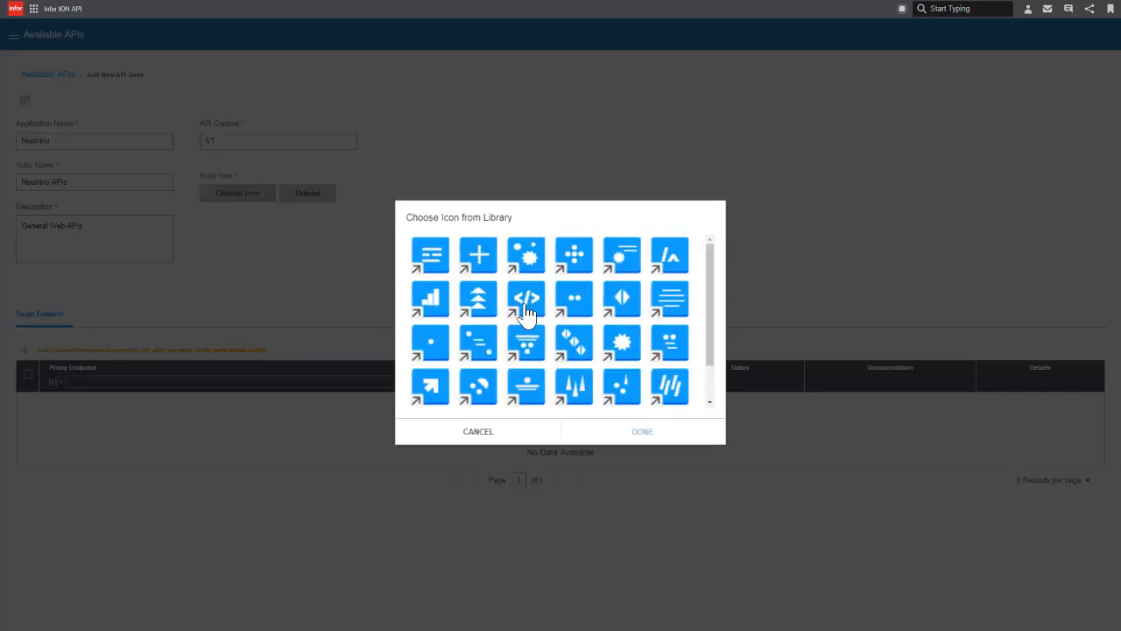
pyautogui.click(526, 311)
pyautogui.click(624, 346)
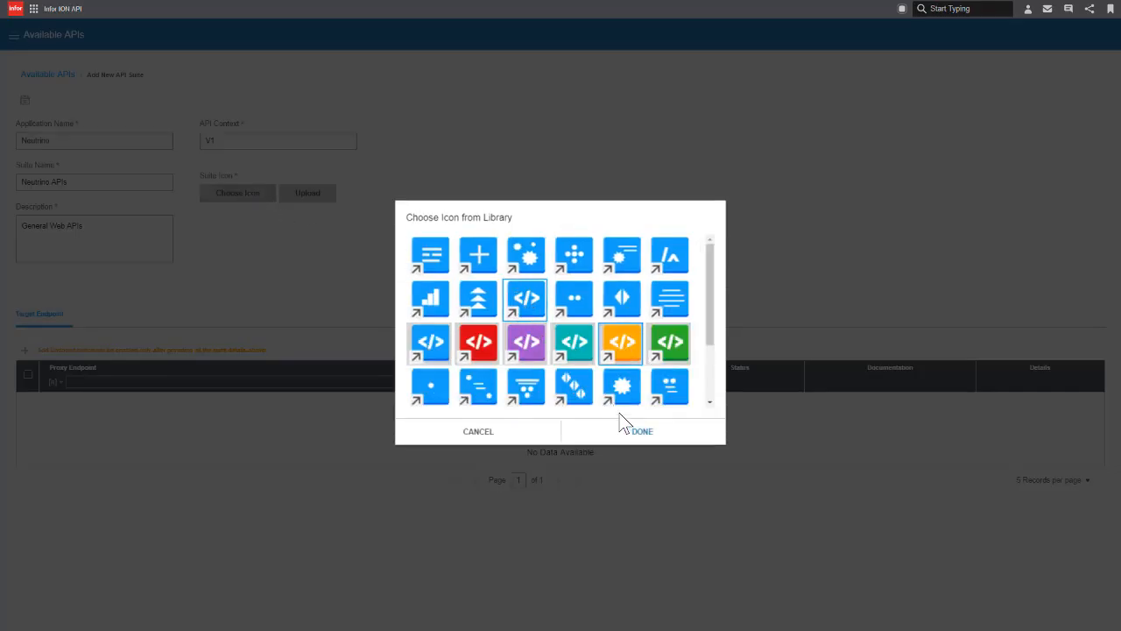
pyautogui.click(642, 434)
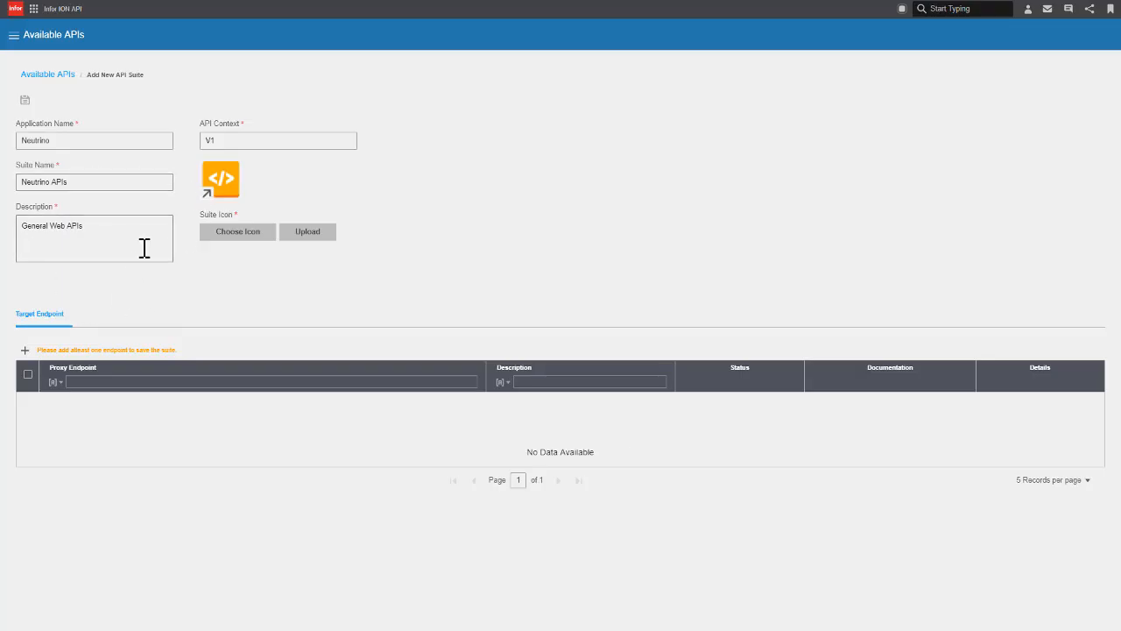
pyautogui.click(26, 352)
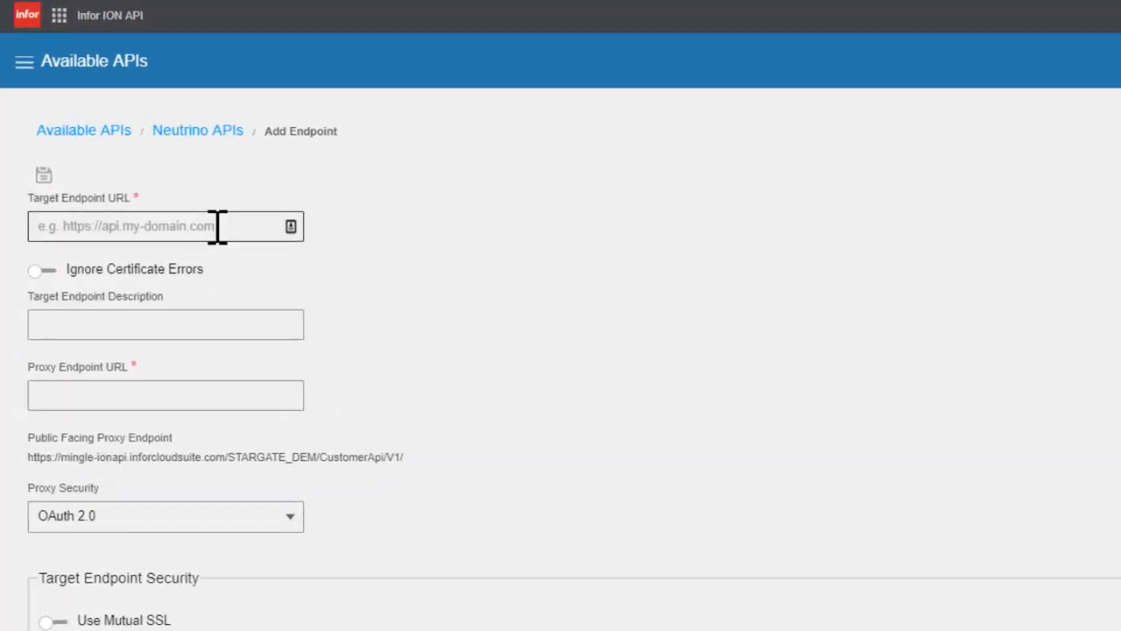
pyautogui.click(212, 223)
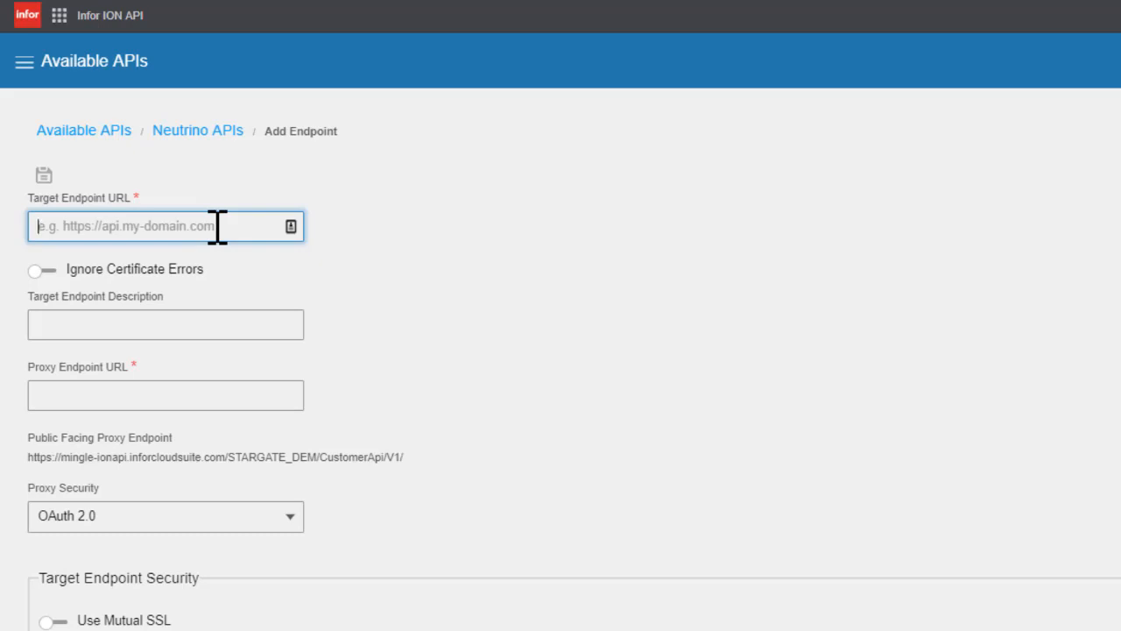
pyautogui.write('https://neutrinoapi.com')
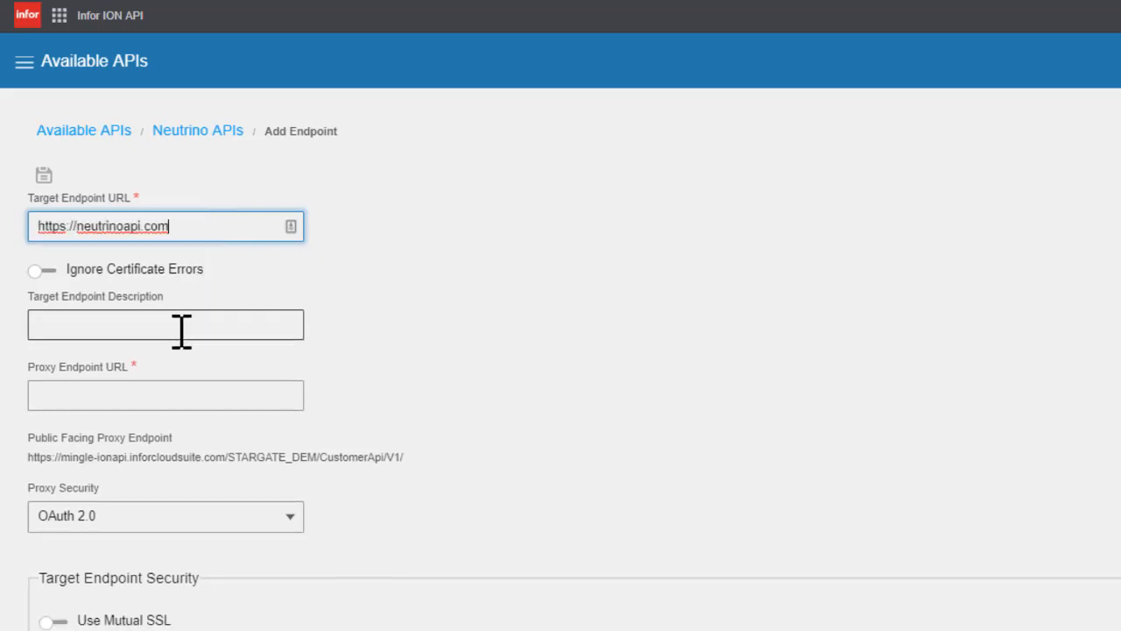
pyautogui.click(181, 327)
pyautogui.write('Mai')
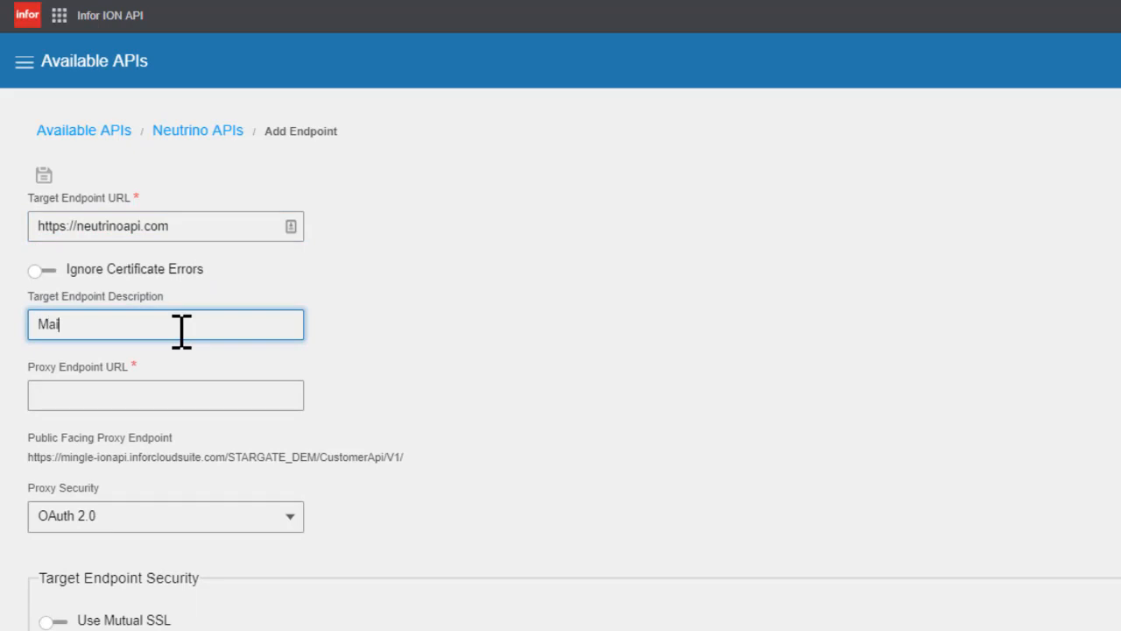
pyautogui.write('n URL')
pyautogui.click(184, 396)
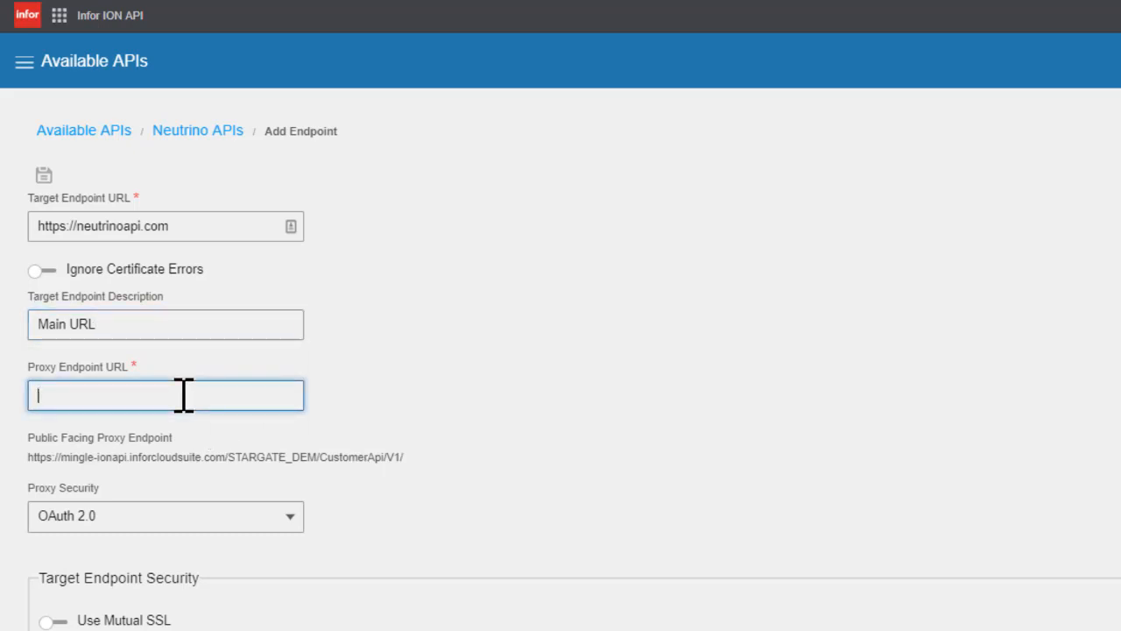
pyautogui.write('apis')
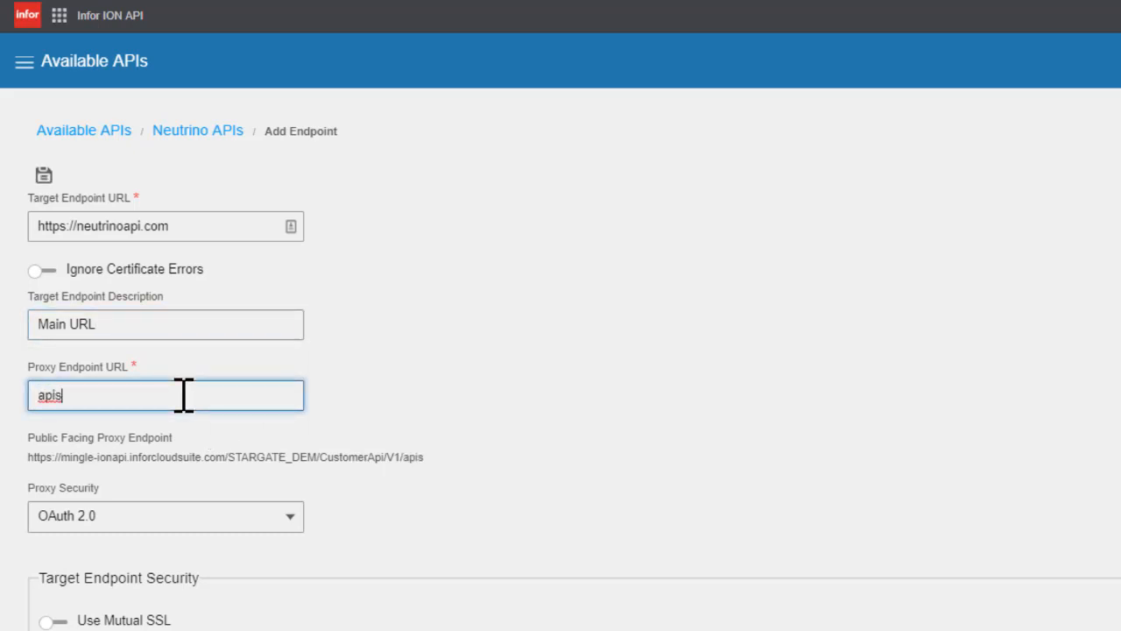
# - Review the endpoint's public facing proxy address and the available proxy security options
pyautogui.moveTo(440, 457); pyautogui.dragTo(29, 457)
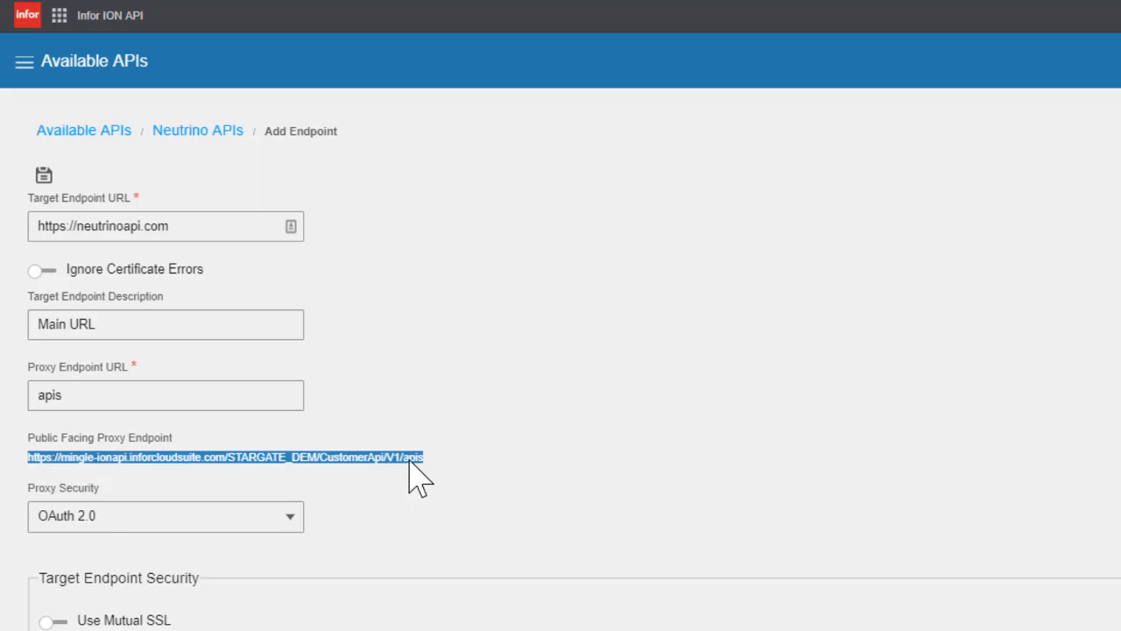
pyautogui.click(285, 526)
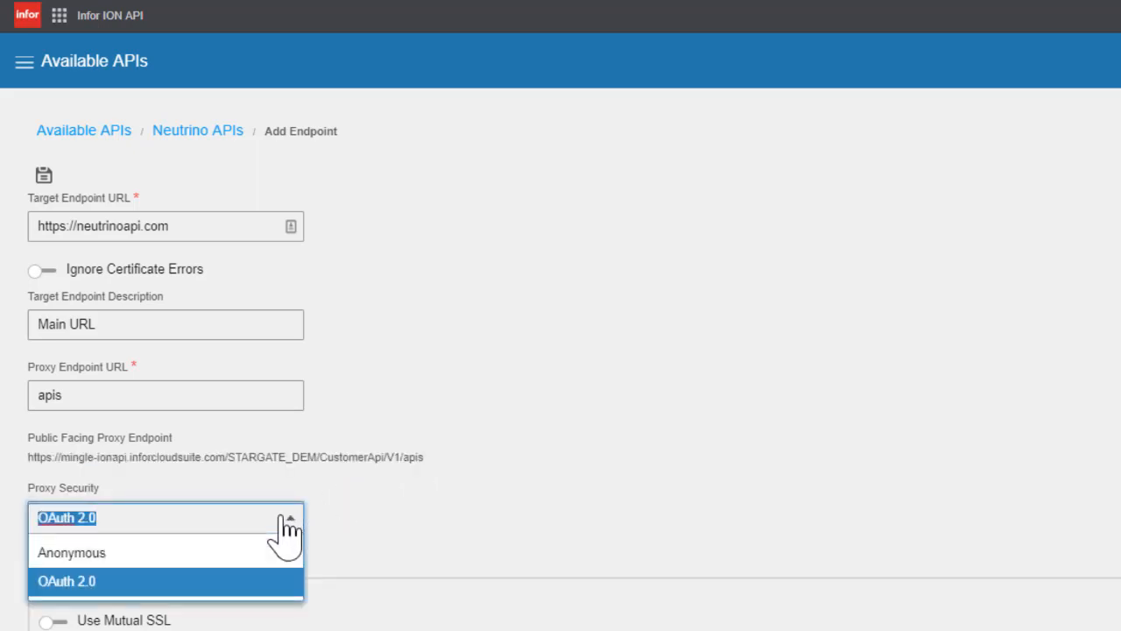
pyautogui.click(293, 522)
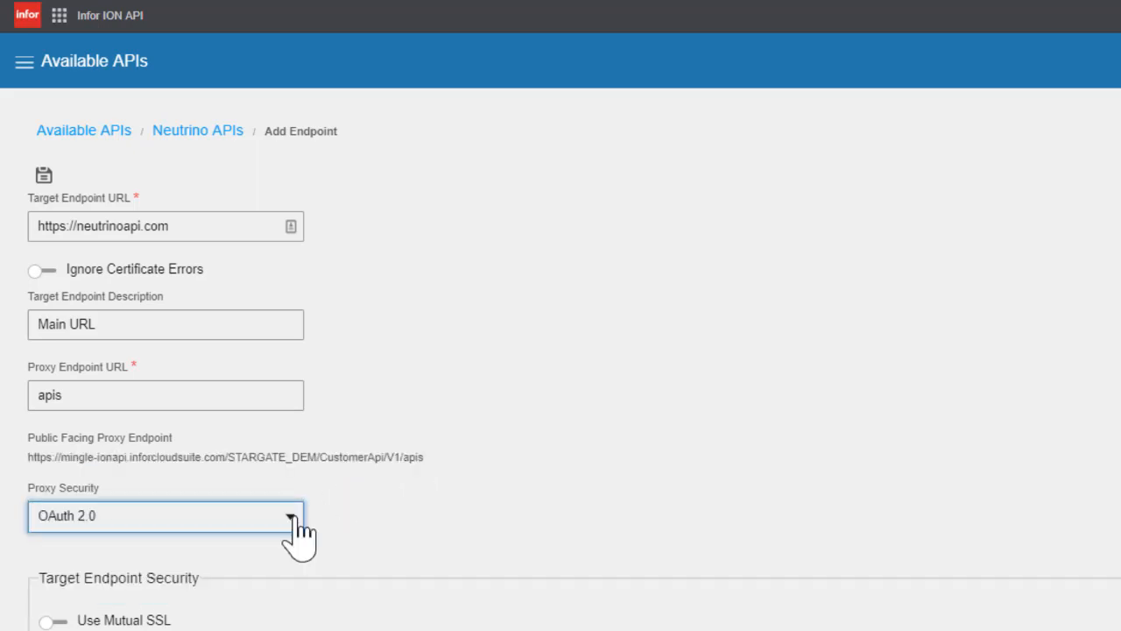
pyautogui.click(291, 520)
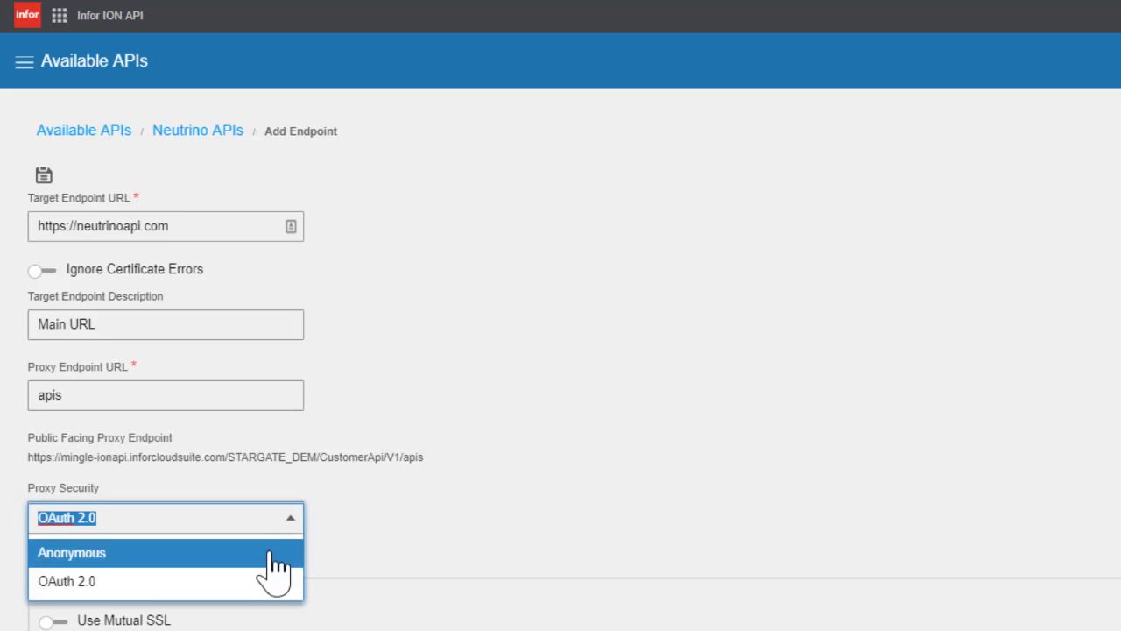
# - Set the target endpoint security's authentication type to API Key
pyautogui.scroll(-4, 318, 546)
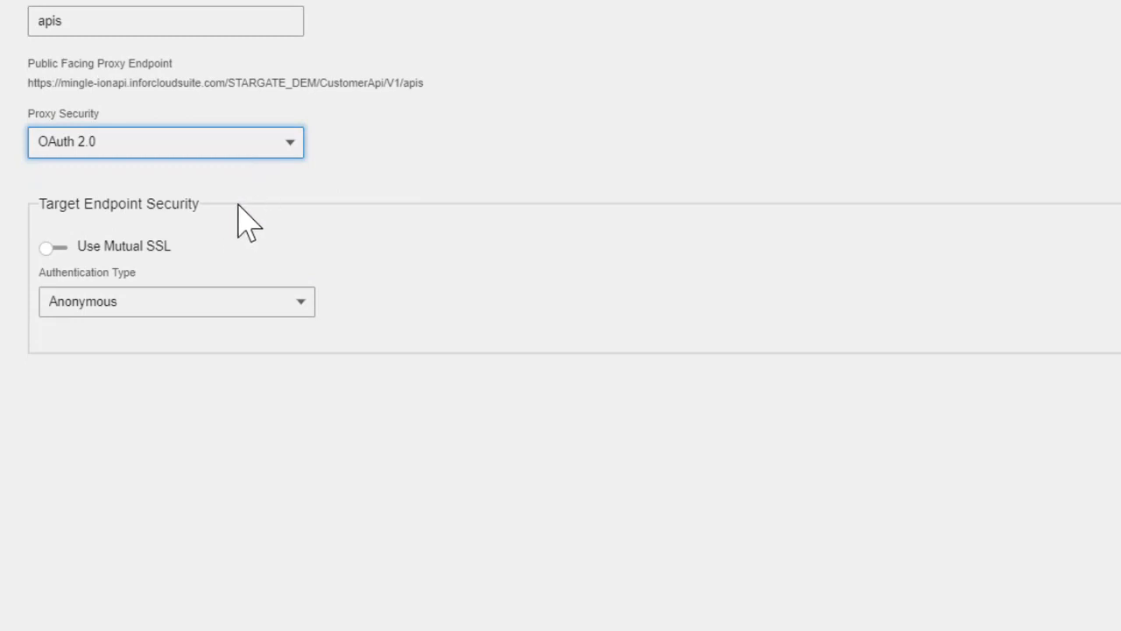
pyautogui.click(197, 302)
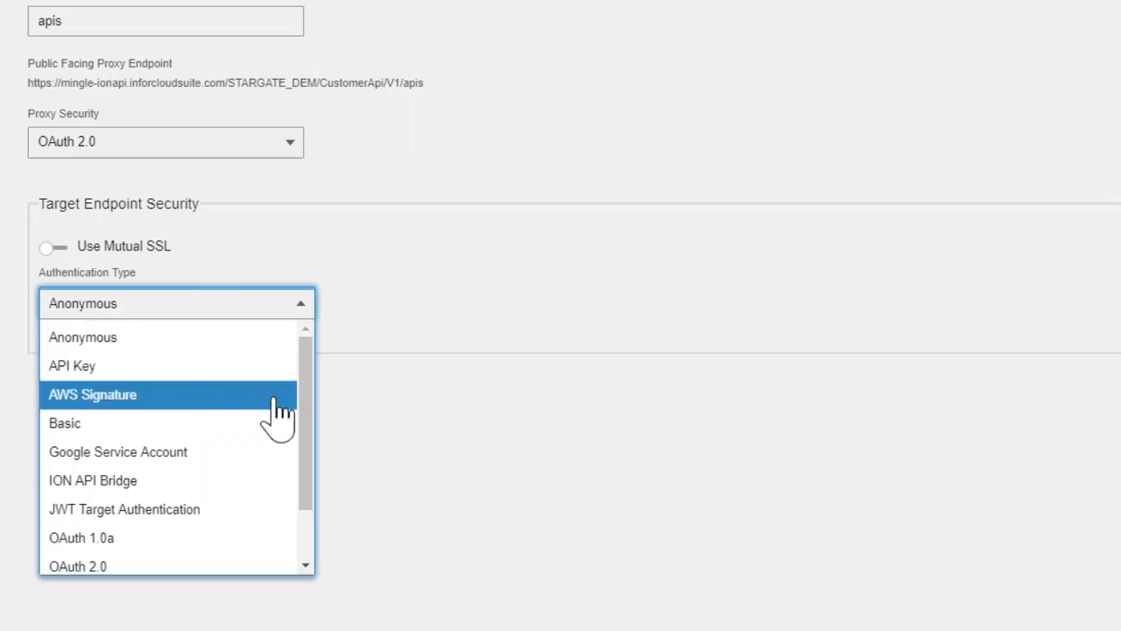
pyautogui.moveTo(308, 416)
pyautogui.mouseDown()
pyautogui.moveTo(322, 488)
pyautogui.moveTo(307, 442)
pyautogui.moveTo(323, 403)
pyautogui.mouseUp()
pyautogui.click(168, 371)
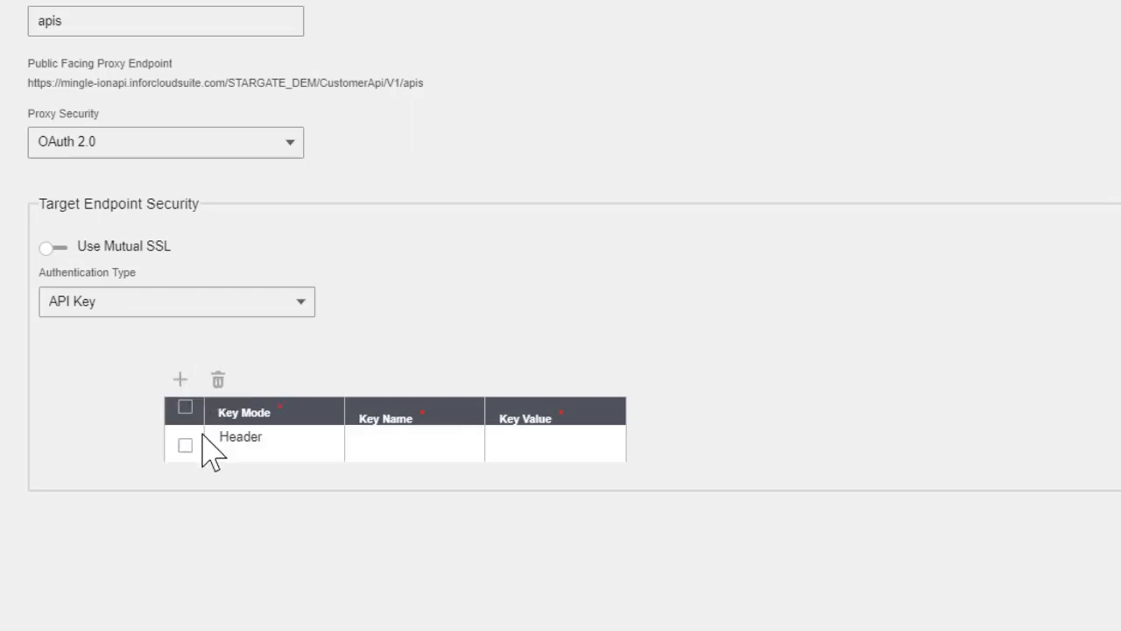
# - Name the first header key user-id and enter the account's user ID as its value
pyautogui.click(406, 457)
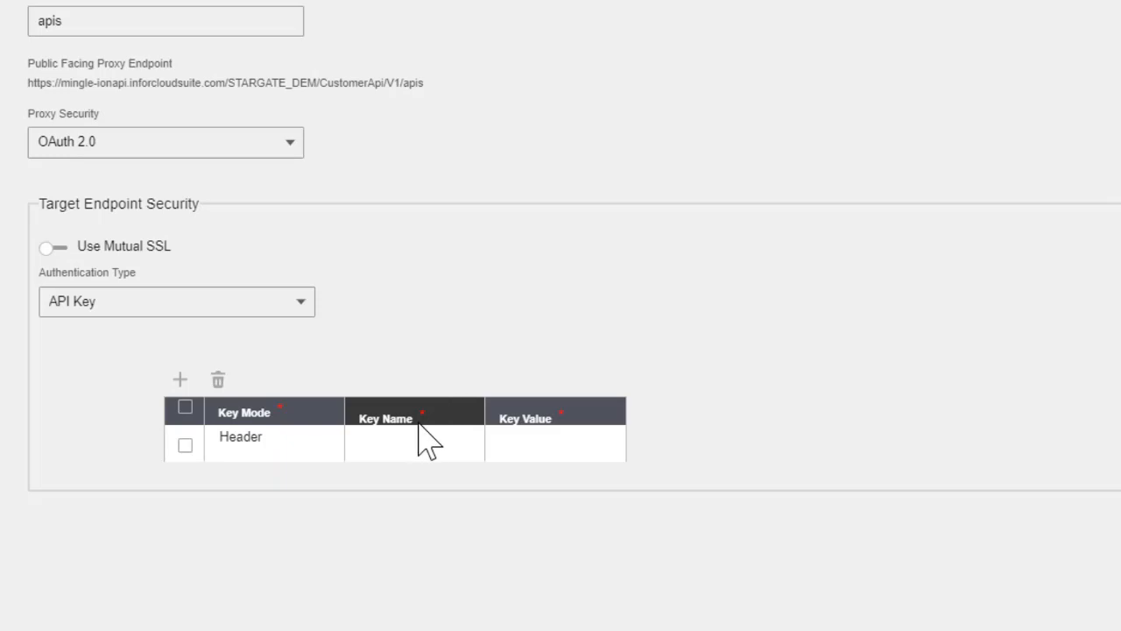
pyautogui.click(412, 440)
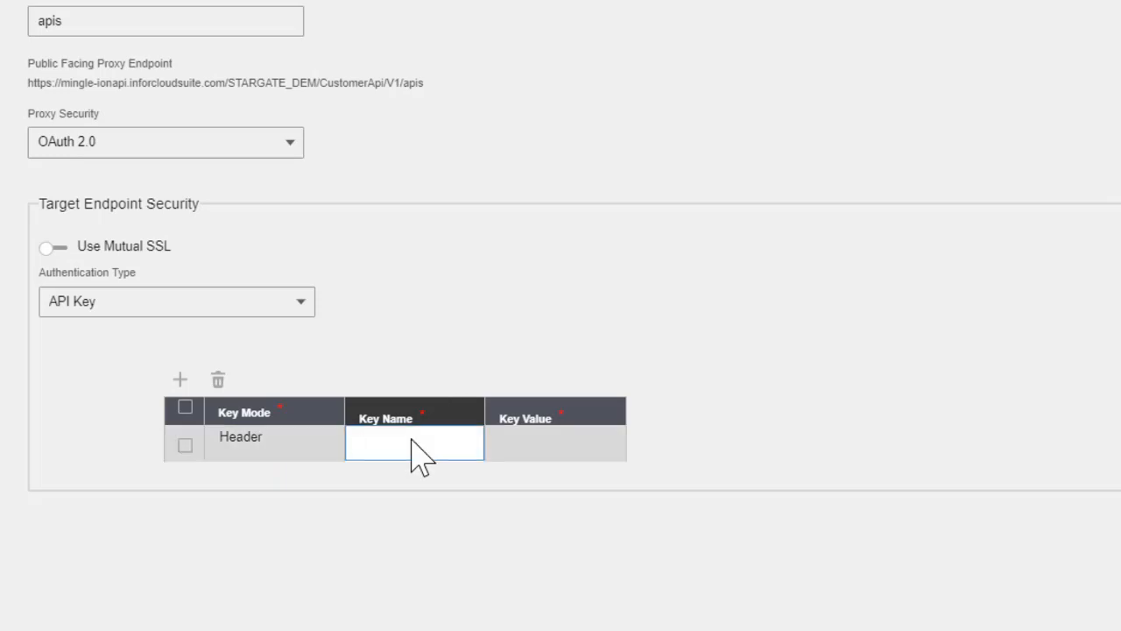
pyautogui.write('user-id')
pyautogui.click(530, 444)
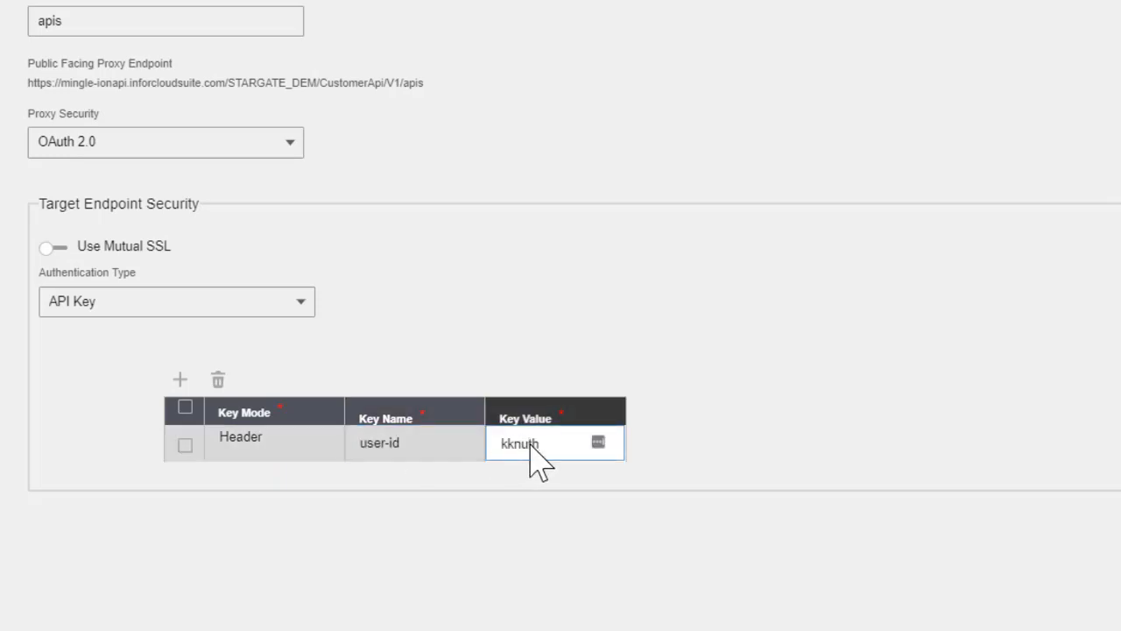
# - Add a second header key named api-key and paste the API key as its value
pyautogui.click(179, 379)
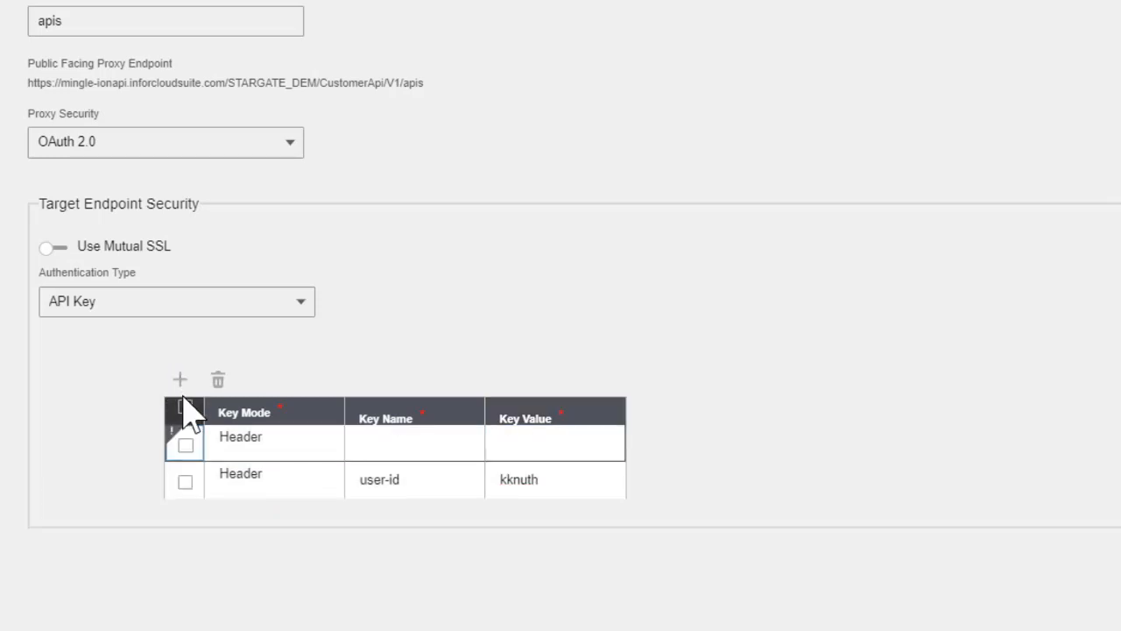
pyautogui.click(412, 459)
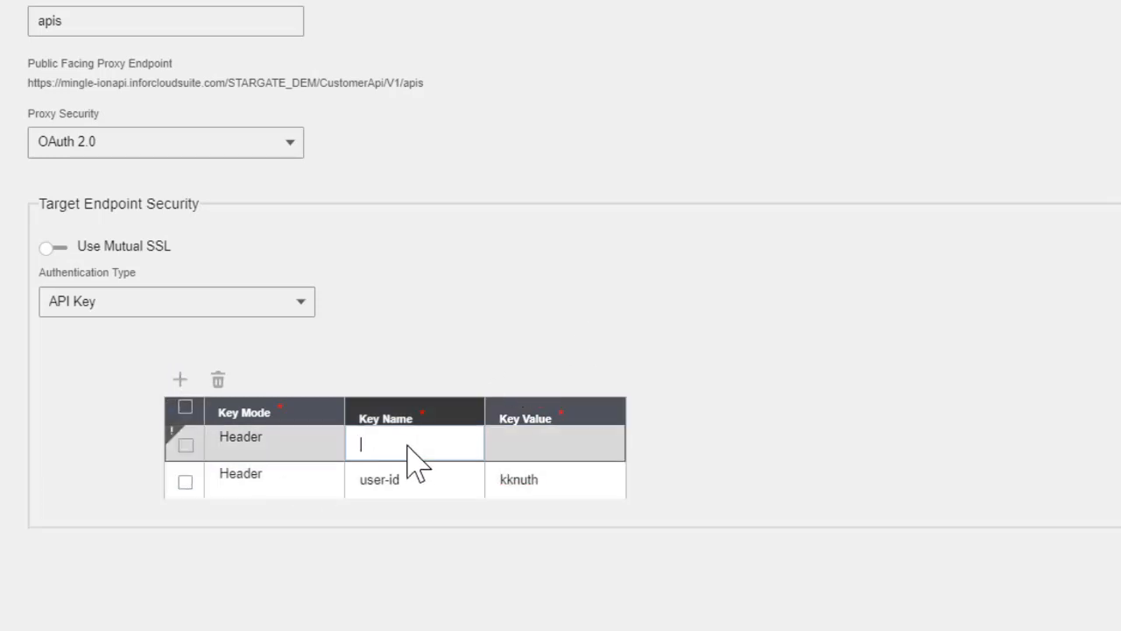
pyautogui.write('api-key')
pyautogui.click(525, 453)
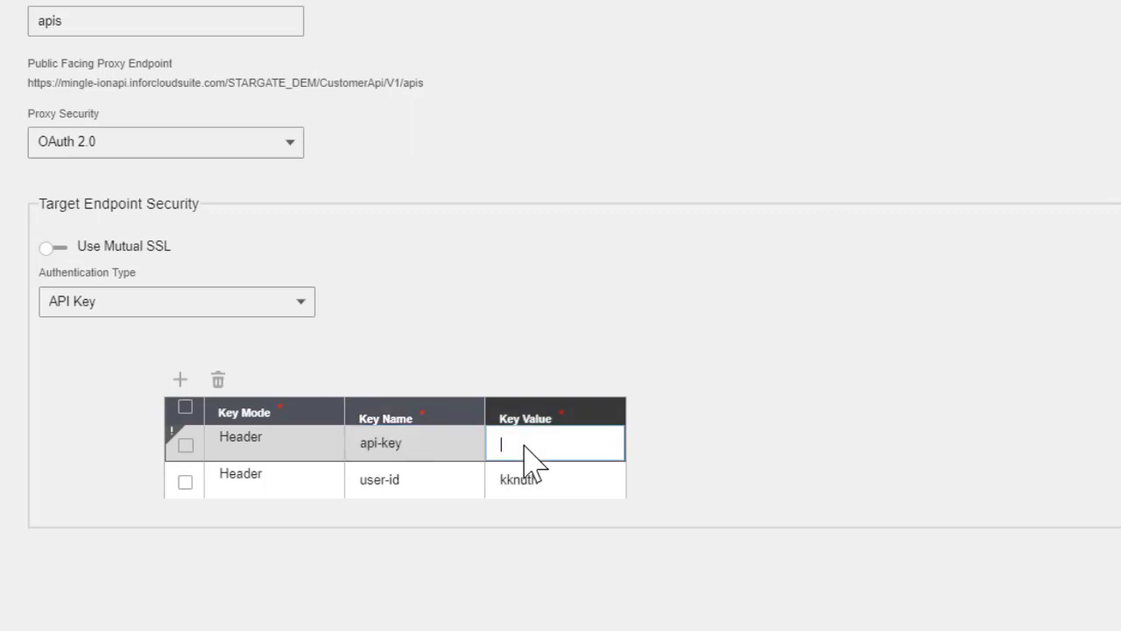
pyautogui.hotkey('ctrl', 'v')
pyautogui.click(681, 392)
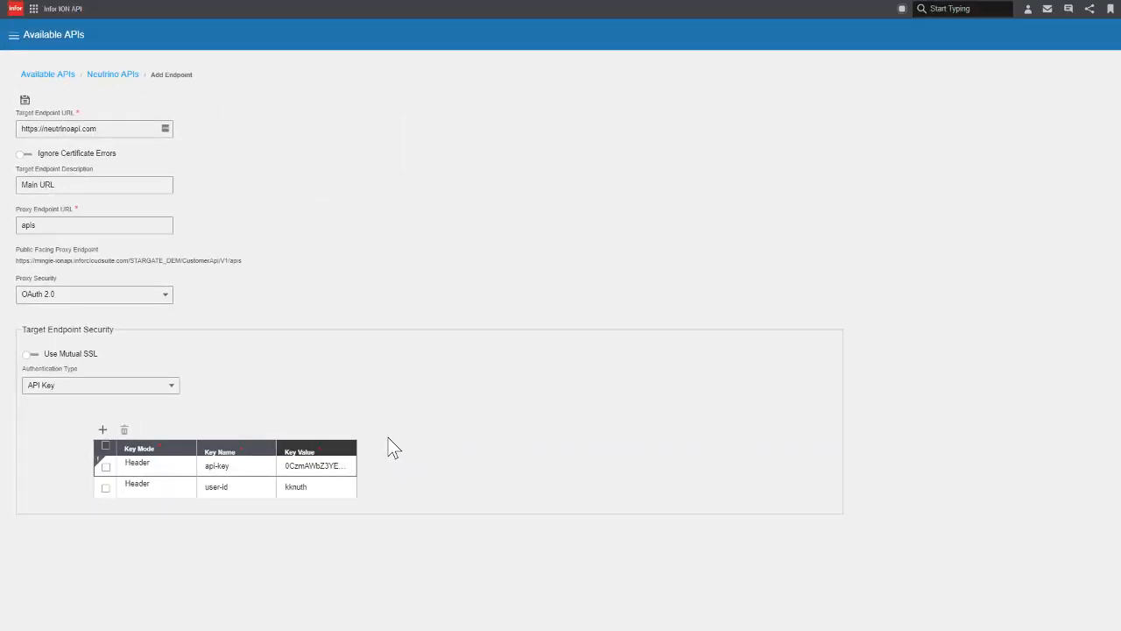
# - Save the new target endpoint and open the documentation of the Main URL endpoint
pyautogui.click(26, 101)
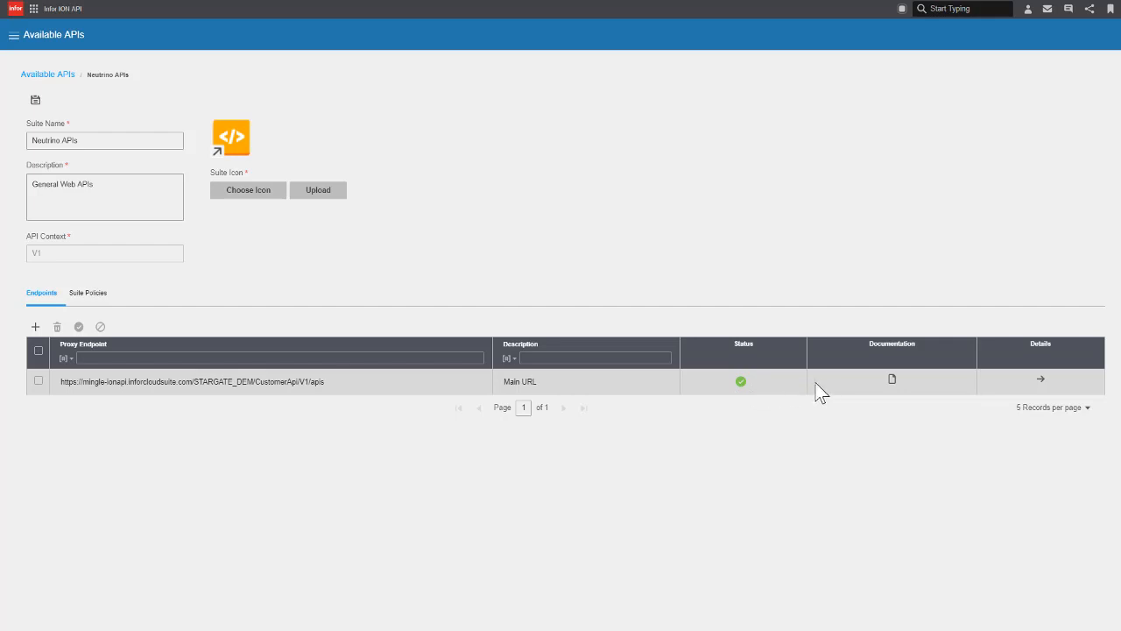
pyautogui.click(893, 382)
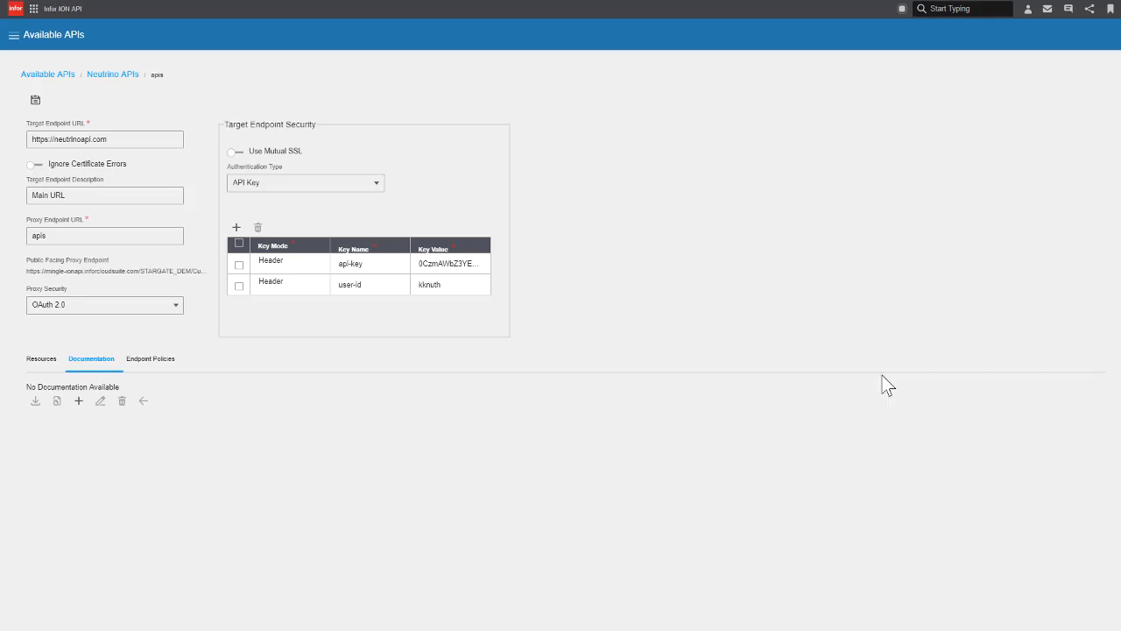
# - Add documentation of type Swagger named Main Specification to the endpoint, using the pasted specification URL, and save it
pyautogui.click(79, 403)
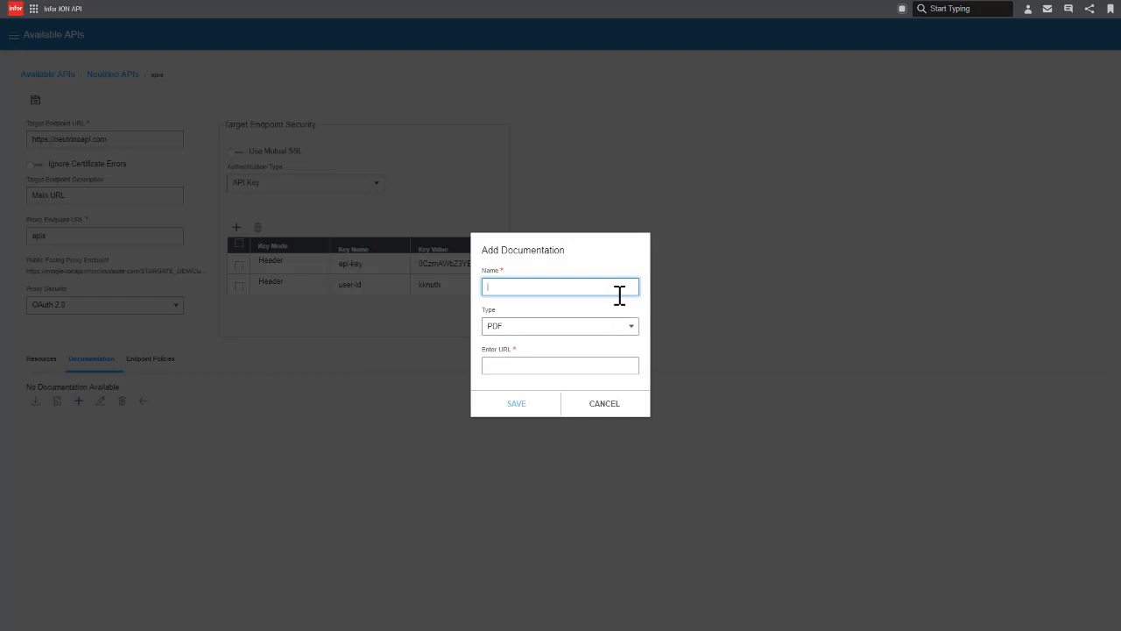
pyautogui.write('Main Specification')
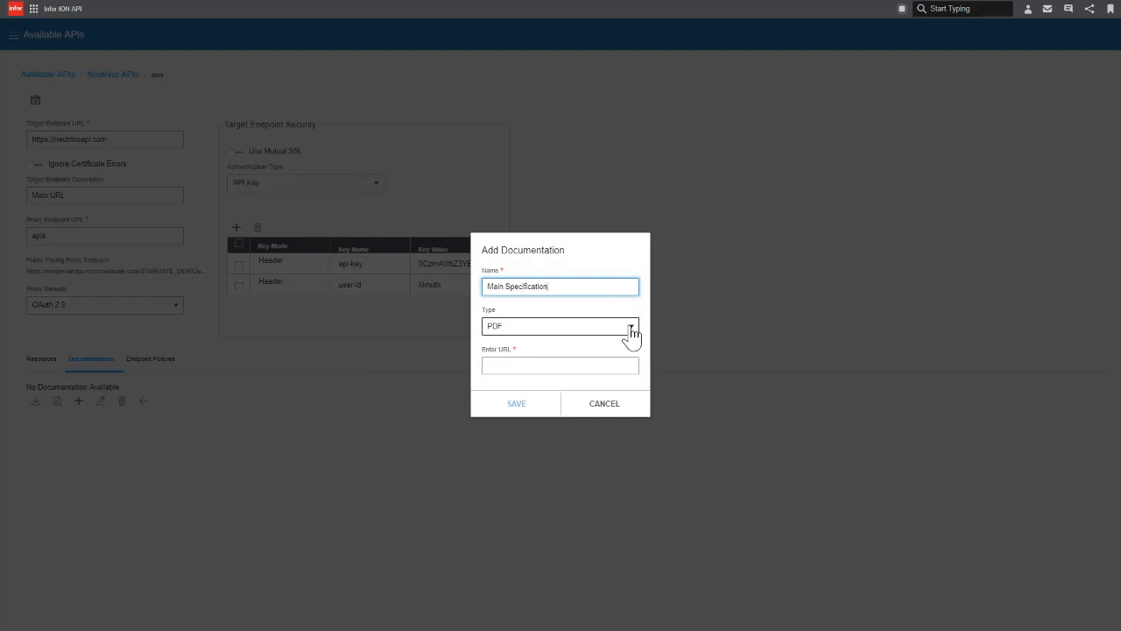
pyautogui.click(631, 332)
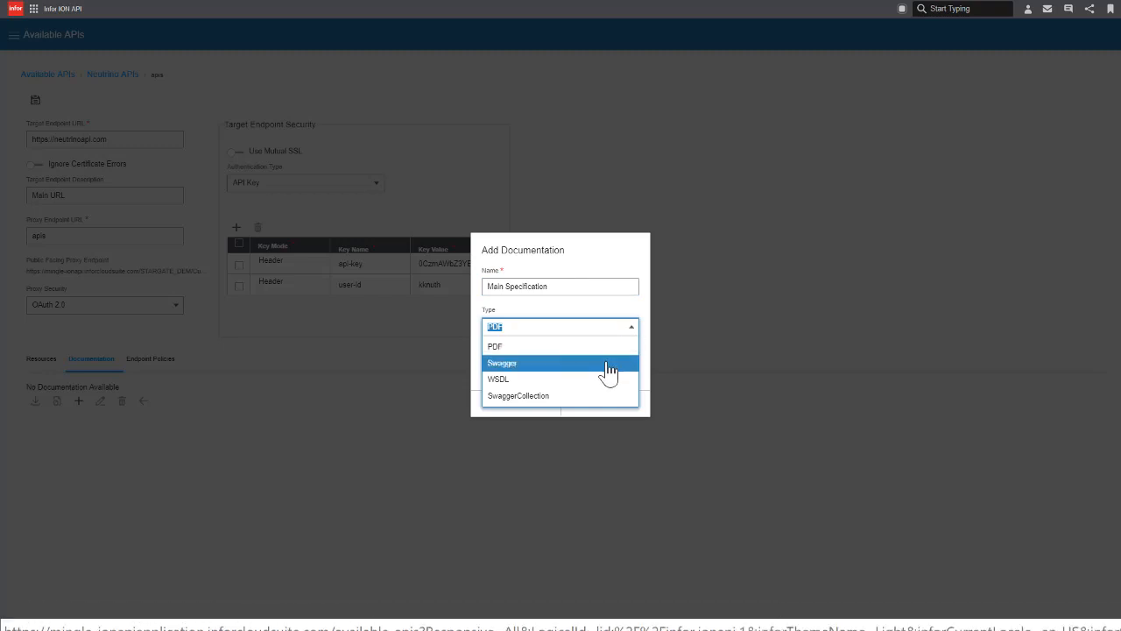
pyautogui.click(607, 366)
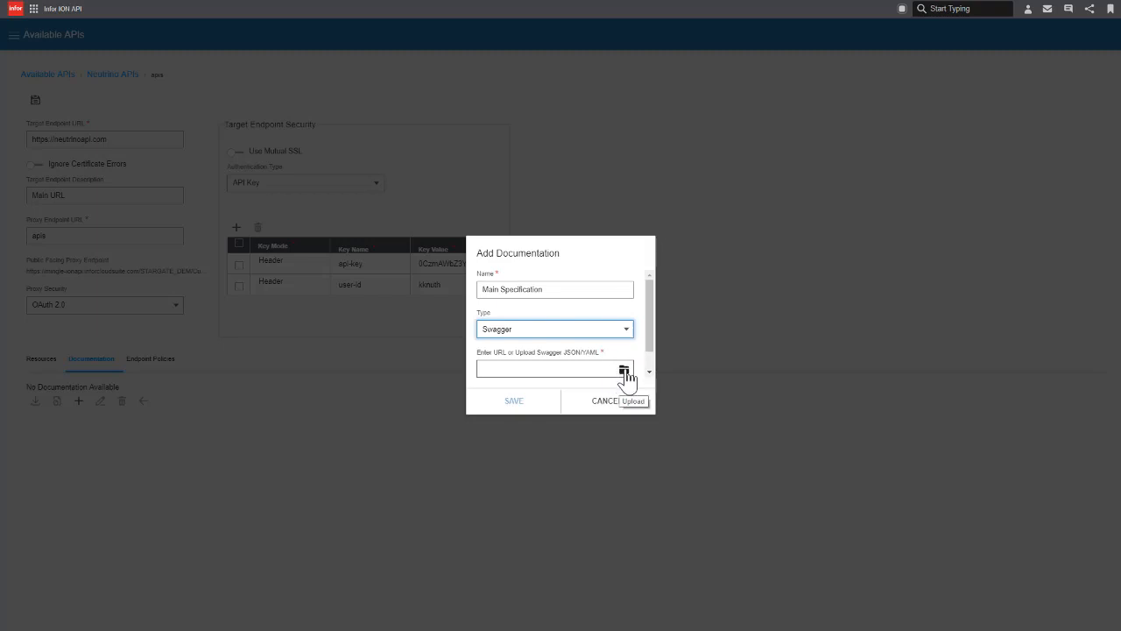
pyautogui.click(572, 366)
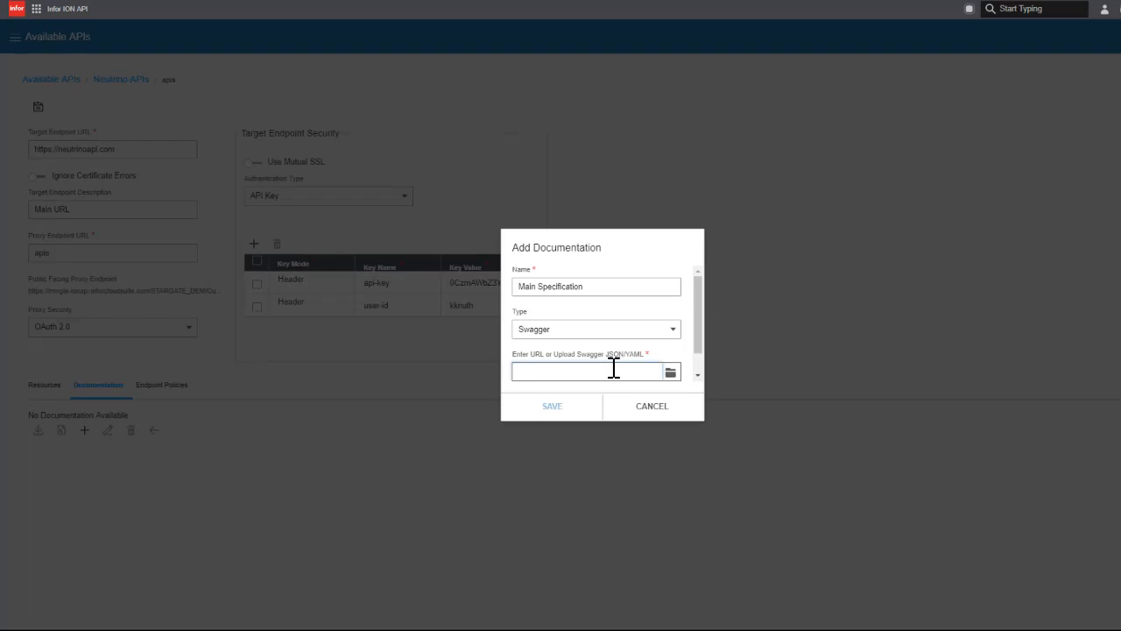
pyautogui.hotkey('ctrl', 'v')
pyautogui.click(565, 411)
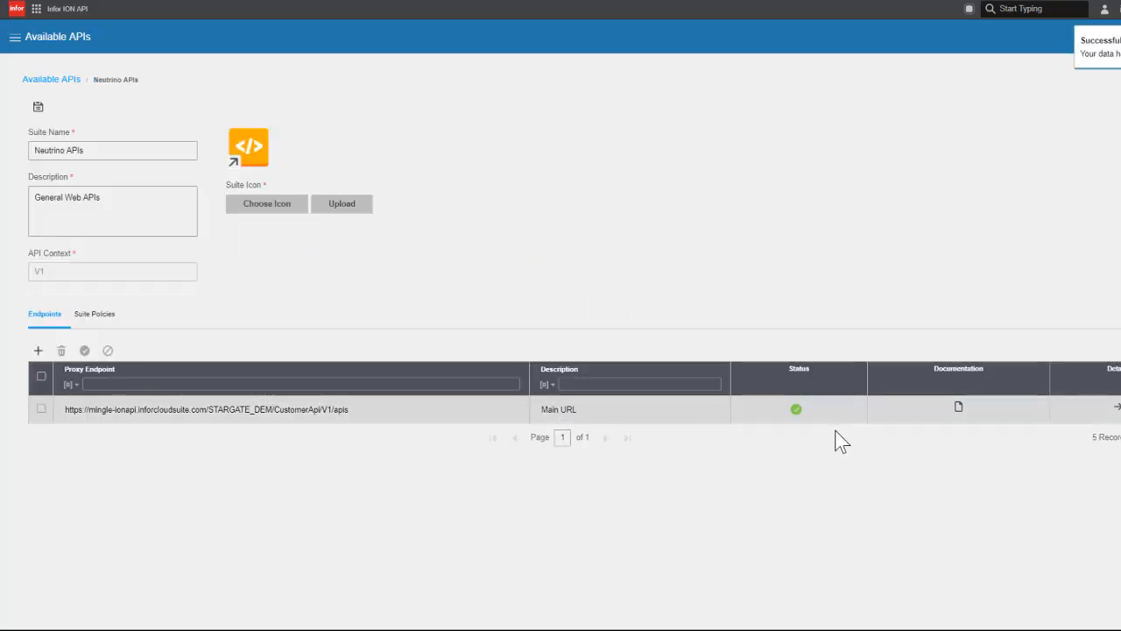
# - Open the Main URL endpoint's documentation and look through the API methods listed in each category
pyautogui.click(962, 409)
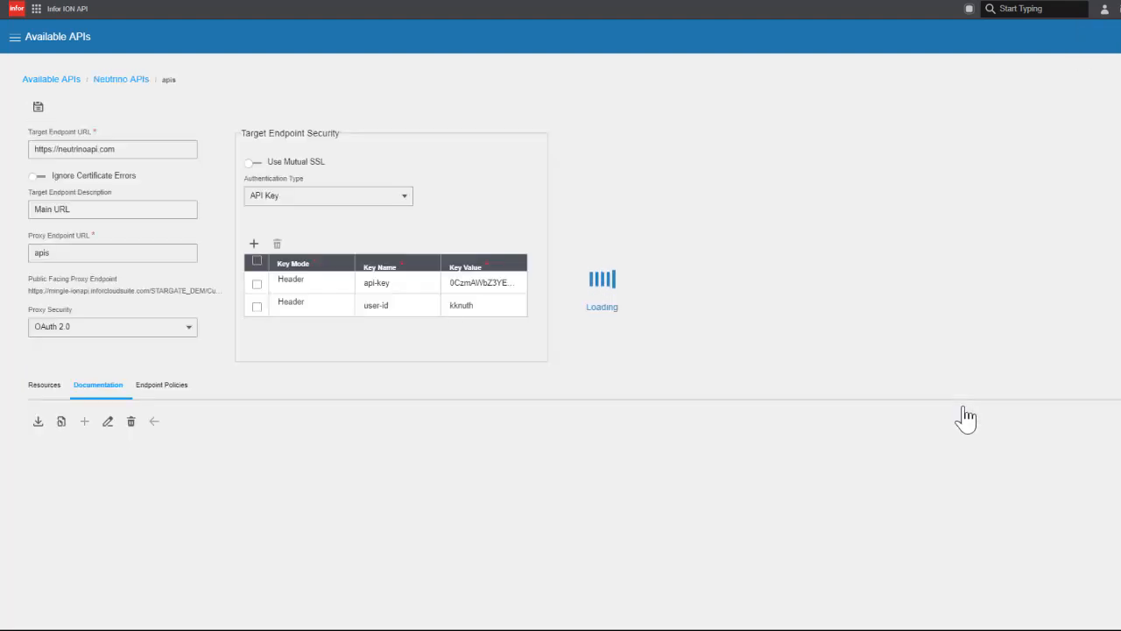
pyautogui.scroll(-4, 672, 473)
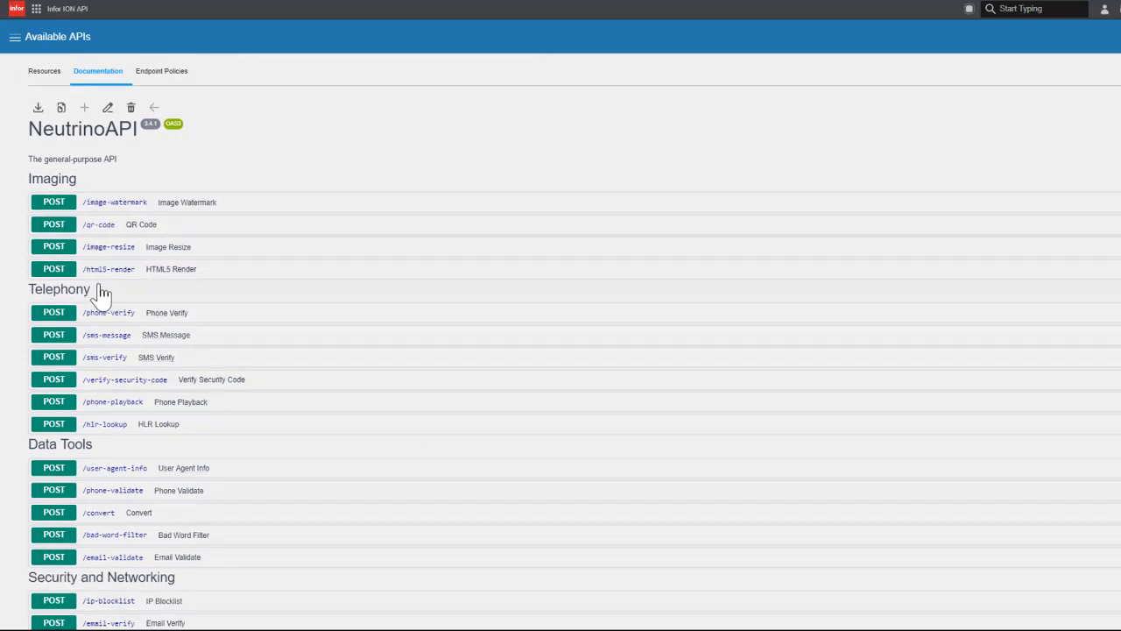
pyautogui.scroll(-2, 140, 355)
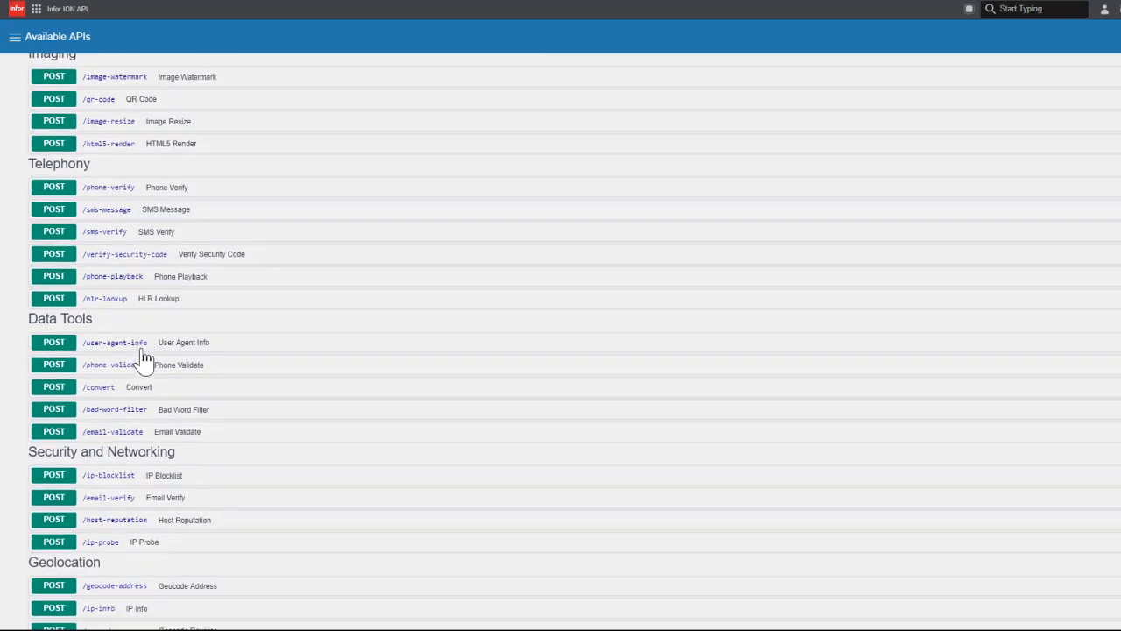
pyautogui.scroll(-2, 144, 360)
pyautogui.scroll(-1, 145, 360)
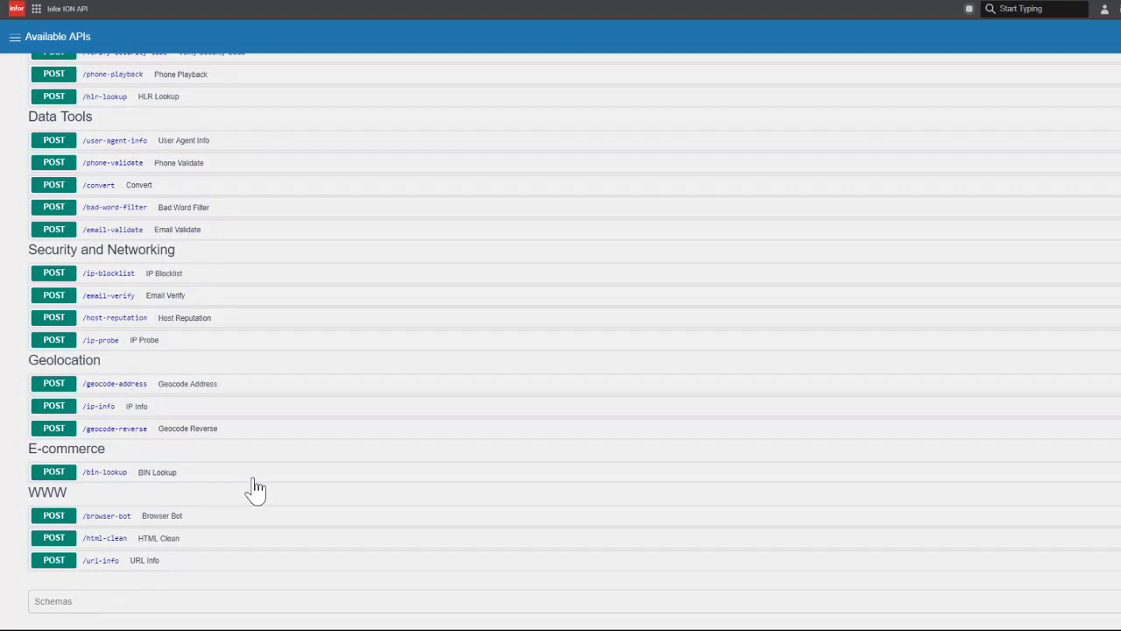
# - Expand the /url-info method under WWW and examine its request body fields and example response
pyautogui.click(102, 562)
pyautogui.scroll(-3, 101, 563)
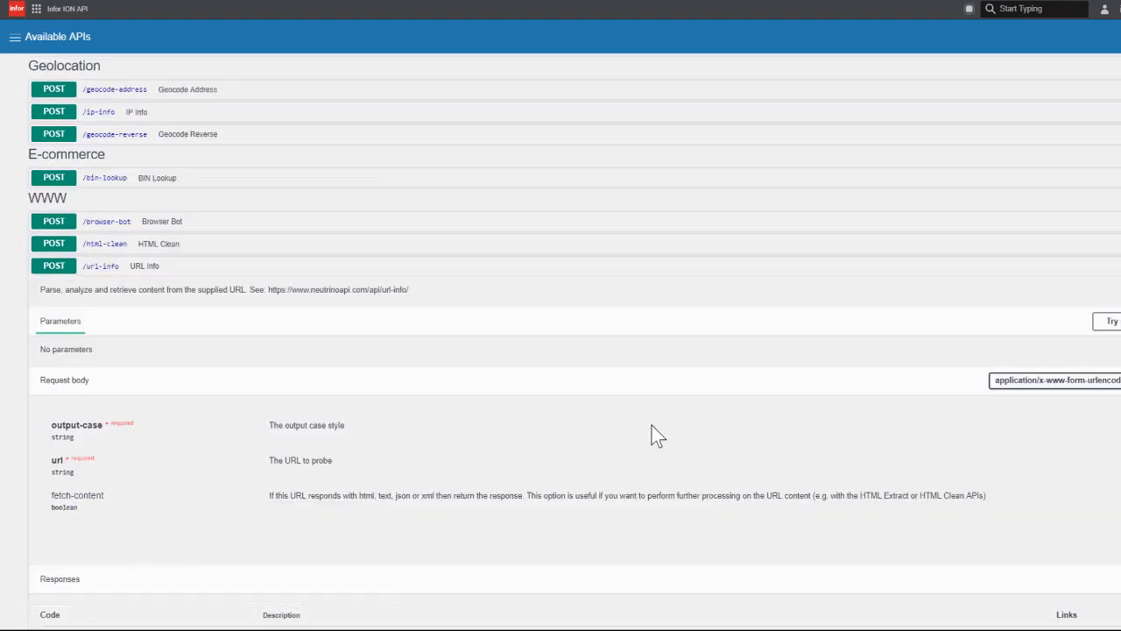
pyautogui.scroll(-2, 645, 437)
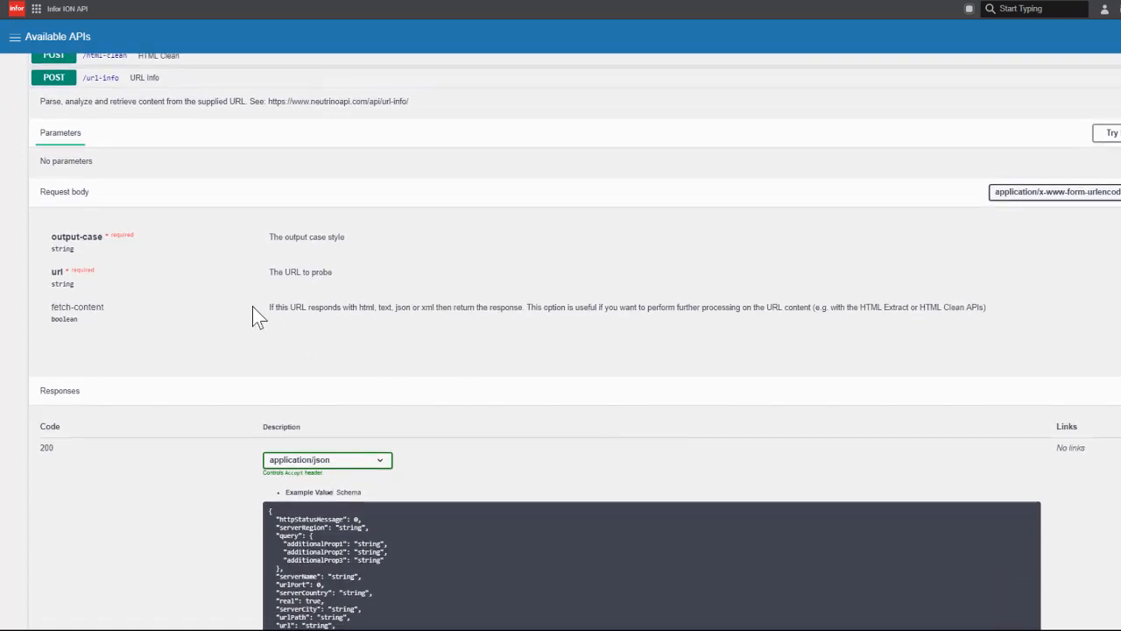
pyautogui.scroll(-2, 243, 347)
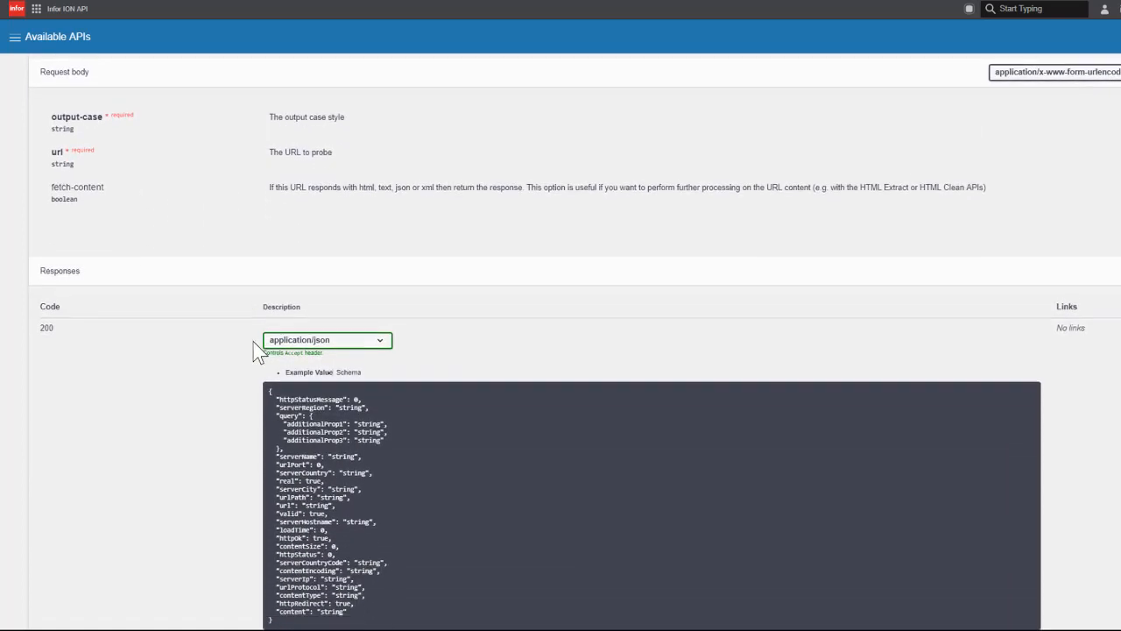
pyautogui.scroll(-1, 342, 438)
pyautogui.scroll(2, 348, 445)
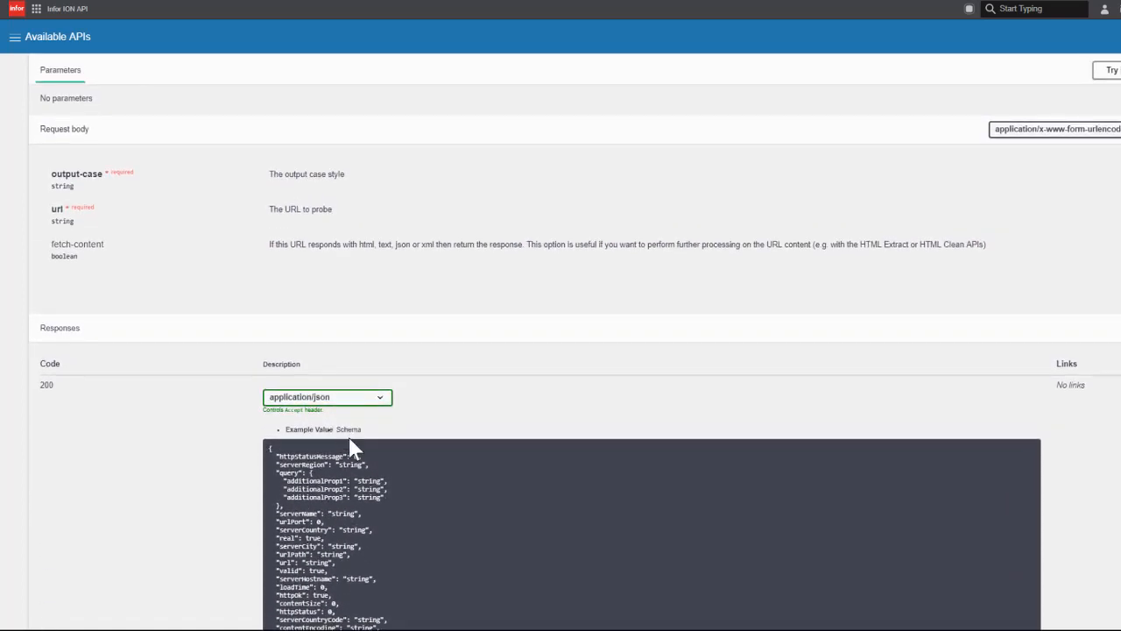
pyautogui.click(1107, 70)
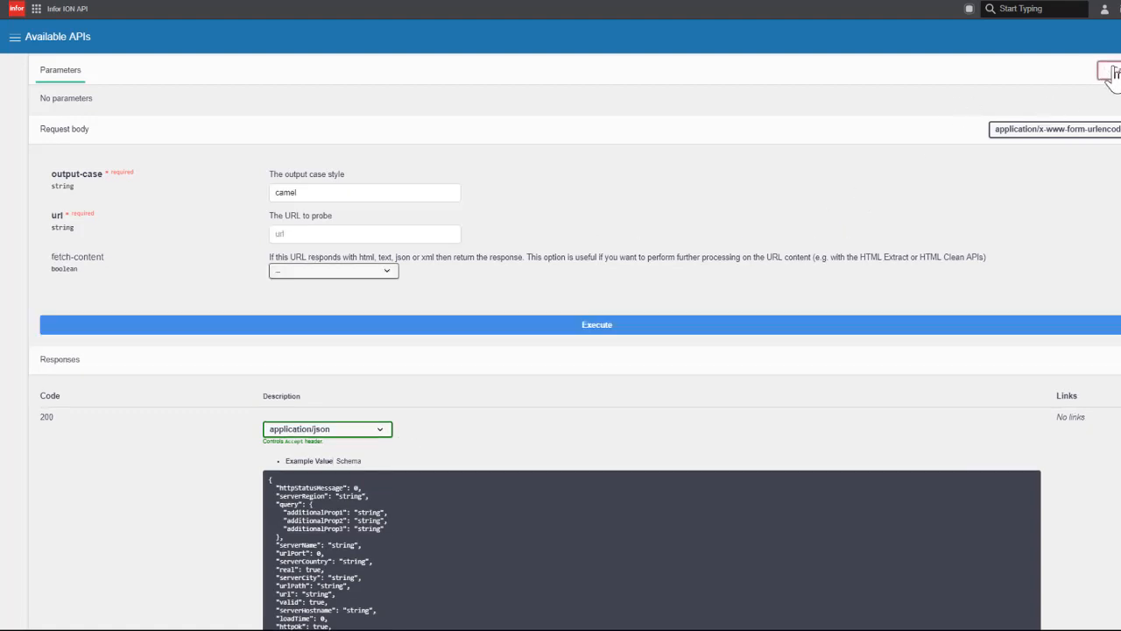
pyautogui.click(301, 234)
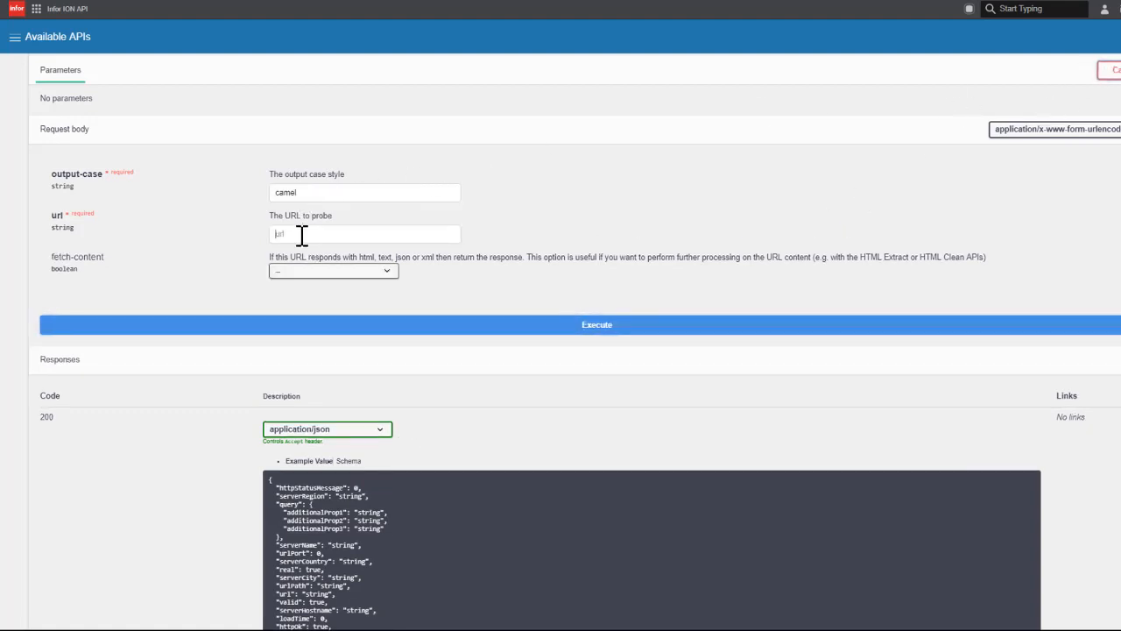
pyautogui.write('http')
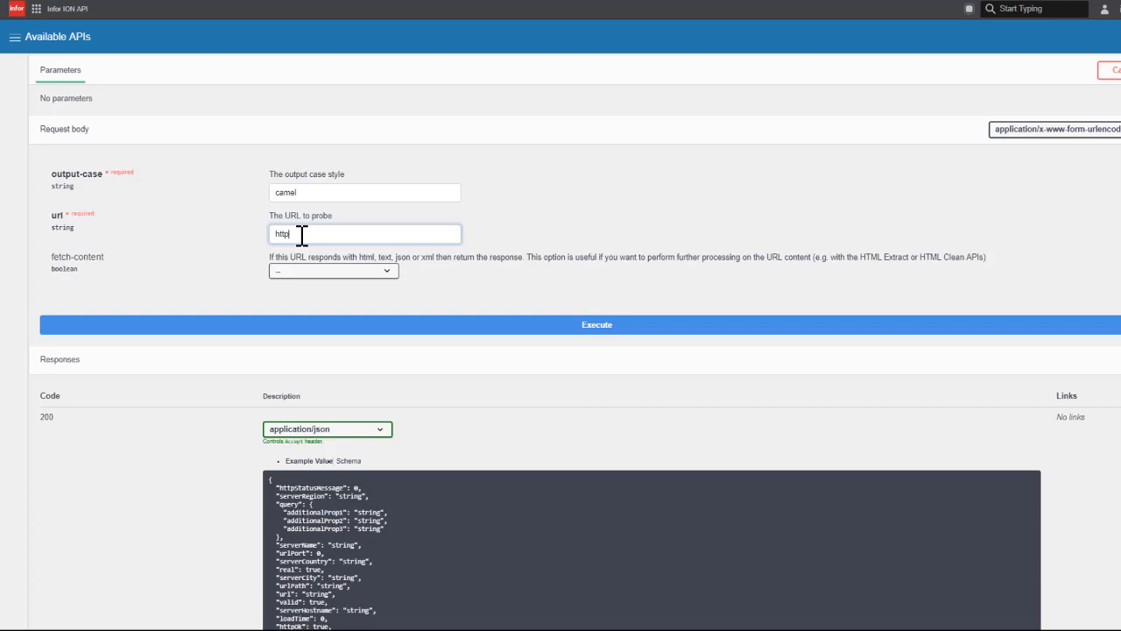
pyautogui.write('s://www.google.com')
pyautogui.click(495, 328)
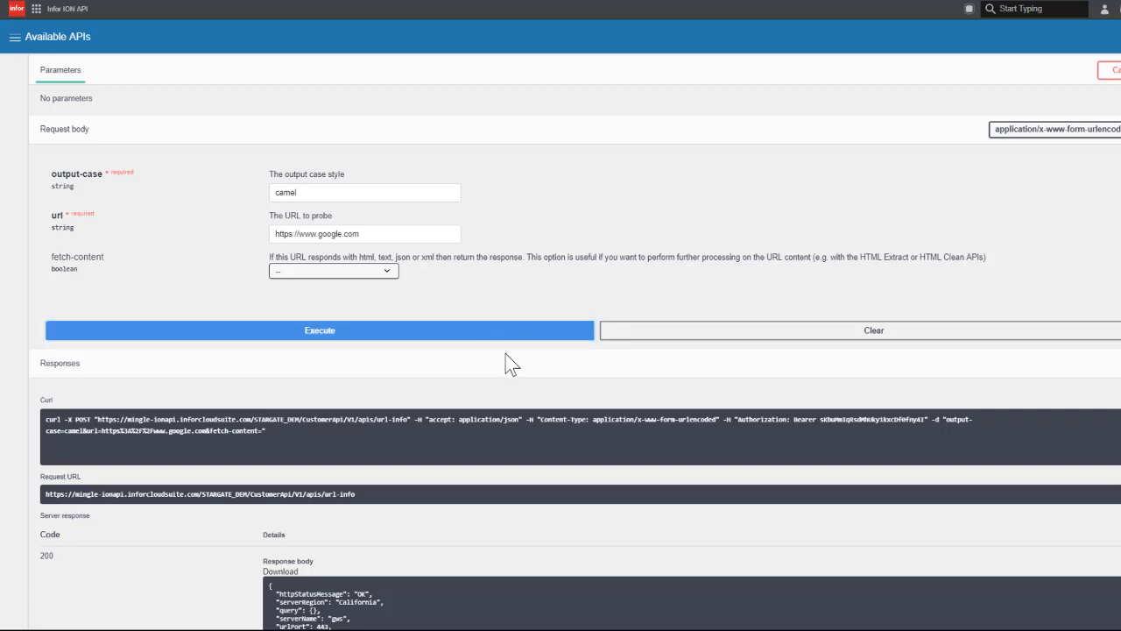
# - Examine the server response code and the response body returned for the /url-info request
pyautogui.scroll(-3, 510, 362)
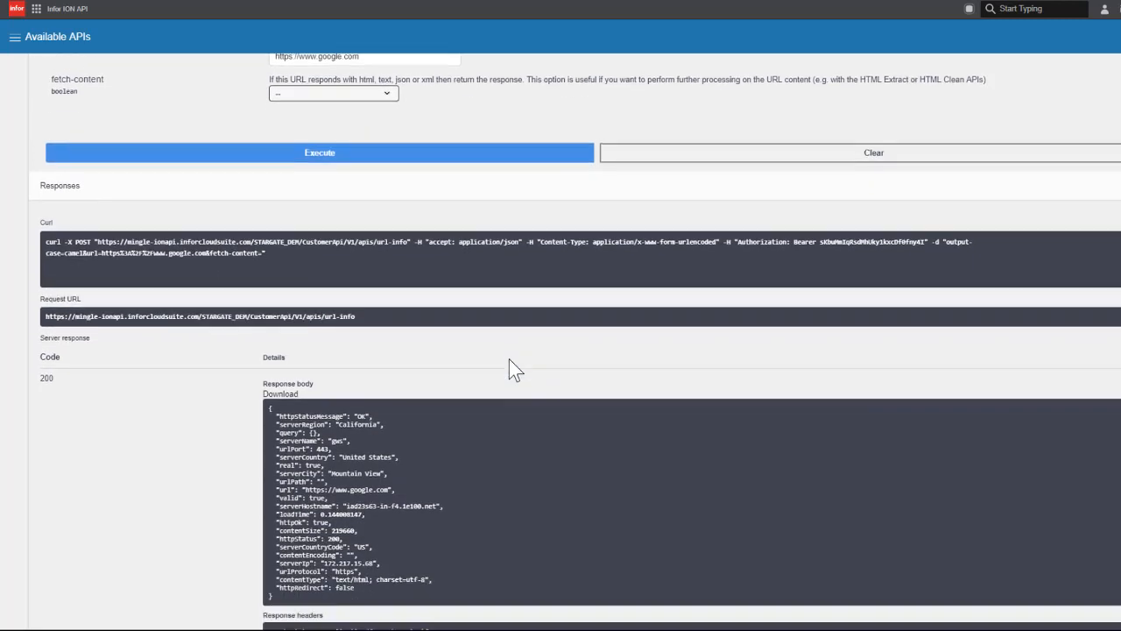
pyautogui.scroll(-1, 509, 358)
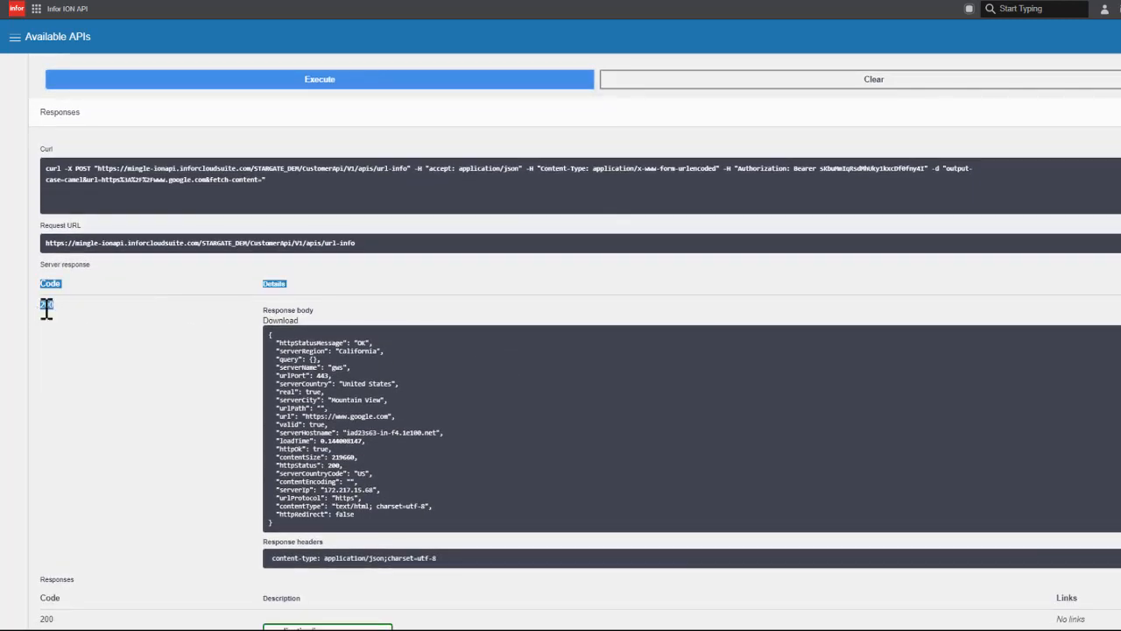
pyautogui.moveTo(277, 342); pyautogui.dragTo(408, 517)
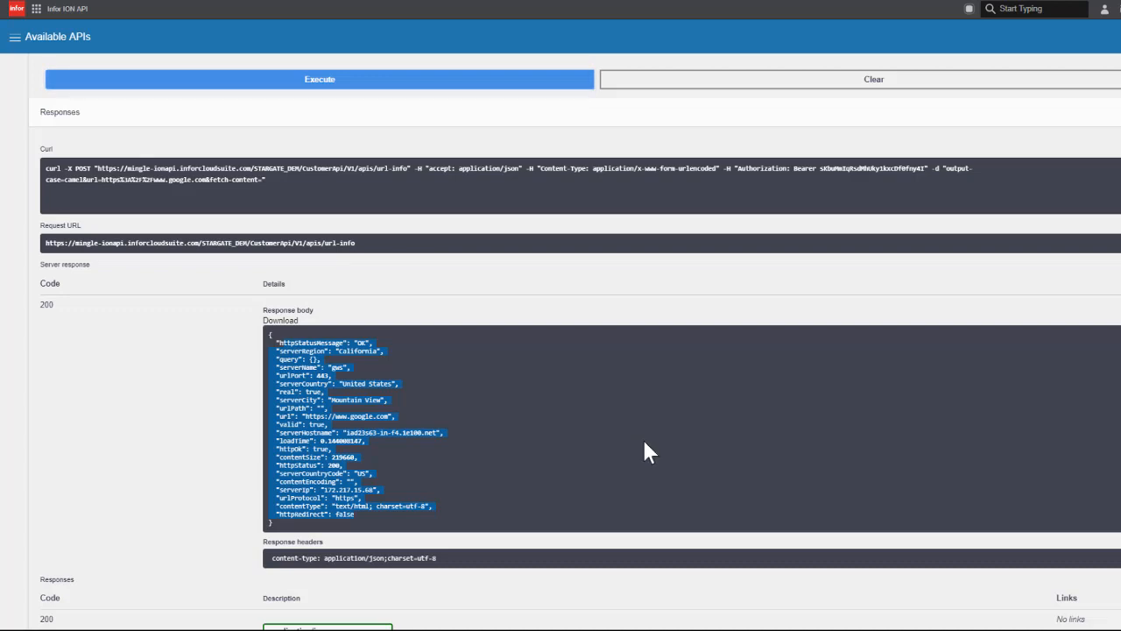
# - Return to the available APIs list, filter it to Non-Infor Suites, and open the Neutrino APIs suite
pyautogui.scroll(3, 653, 438)
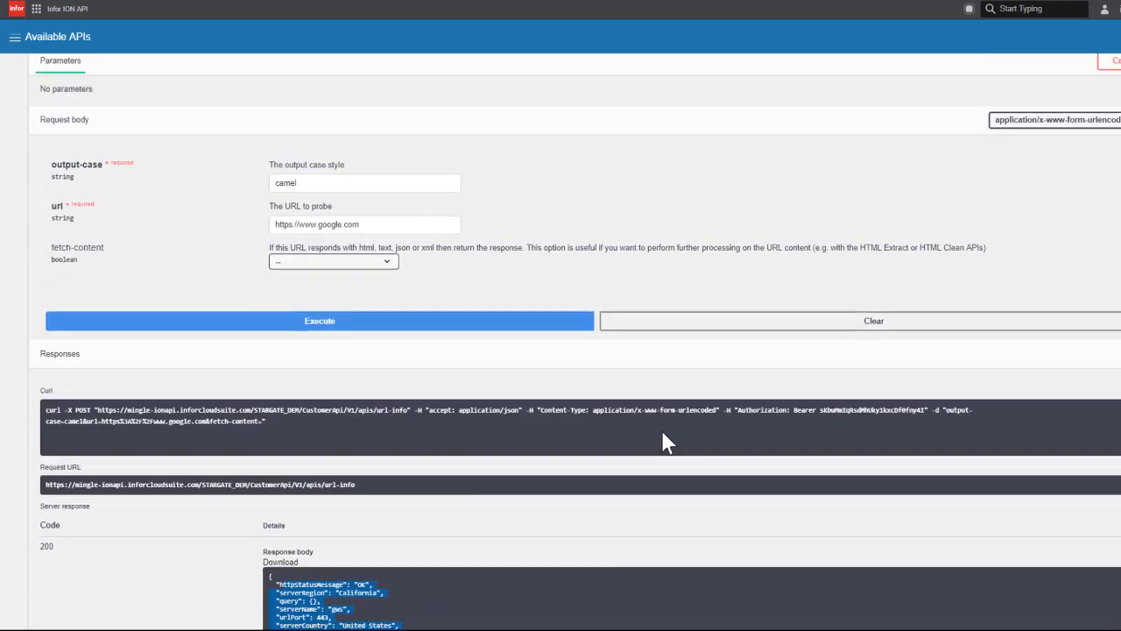
pyautogui.scroll(5, 663, 441)
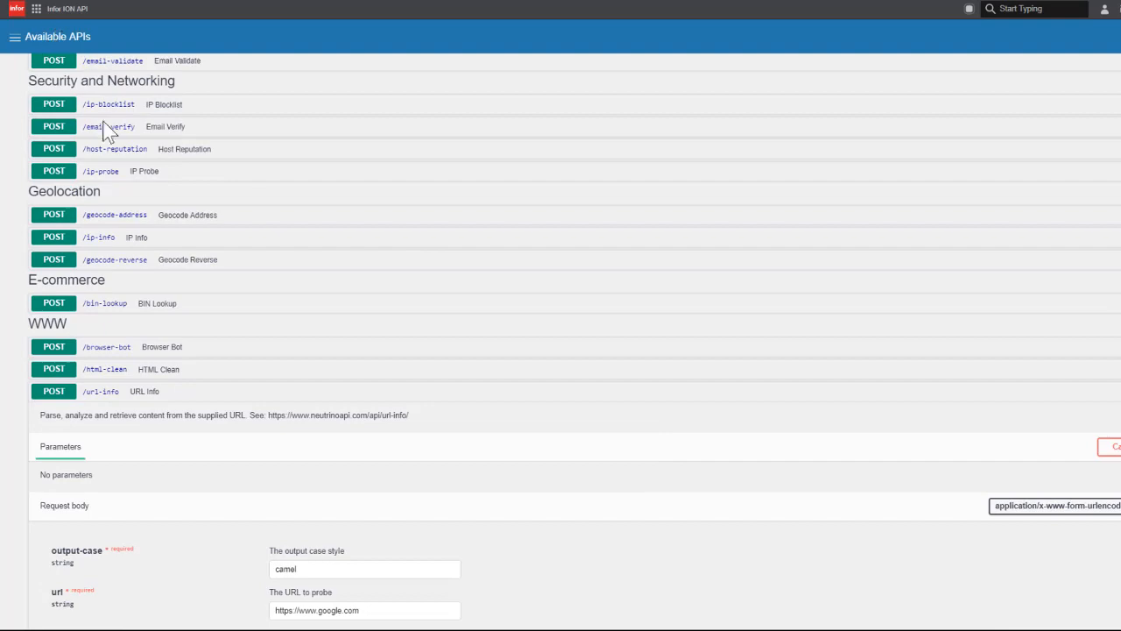
pyautogui.scroll(10, 104, 127)
pyautogui.scroll(2, 88, 114)
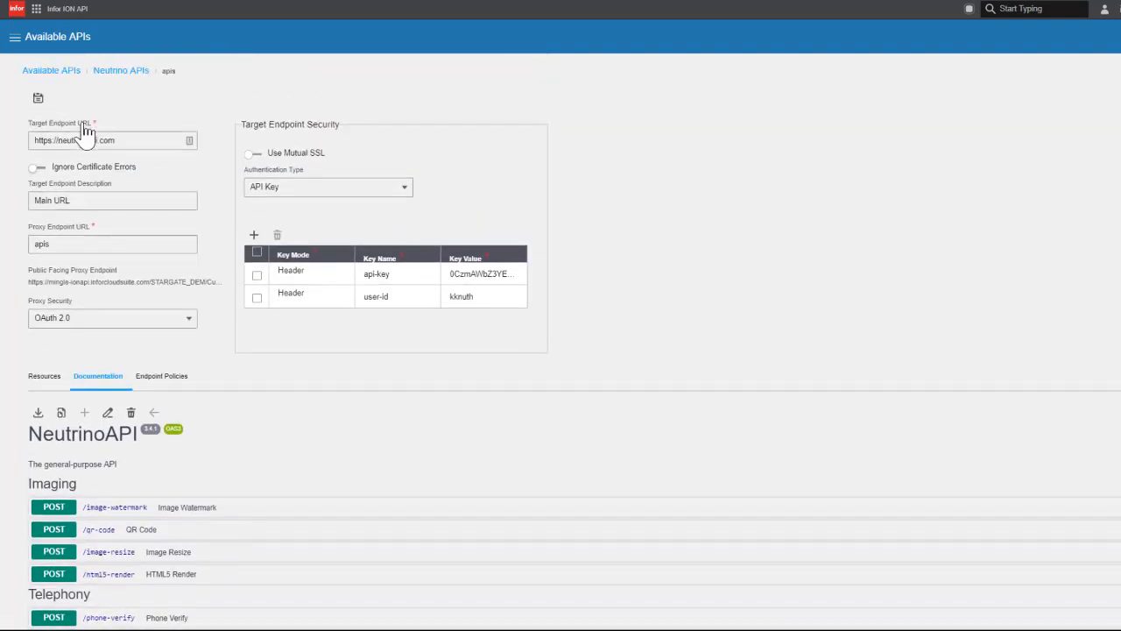
pyautogui.click(57, 82)
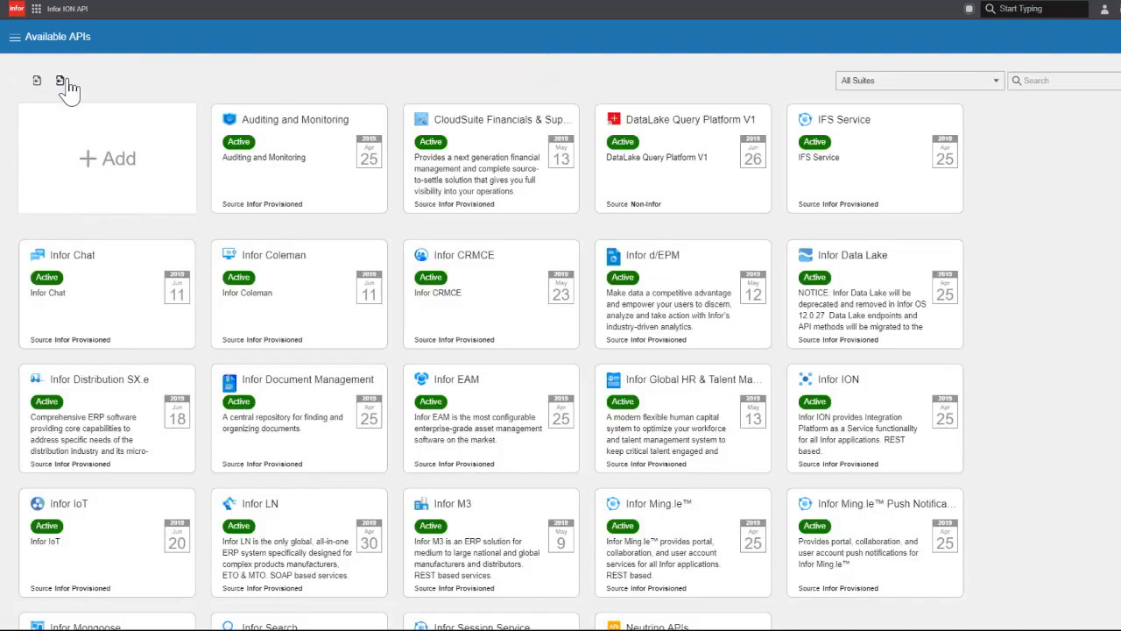
pyautogui.click(899, 83)
pyautogui.click(876, 155)
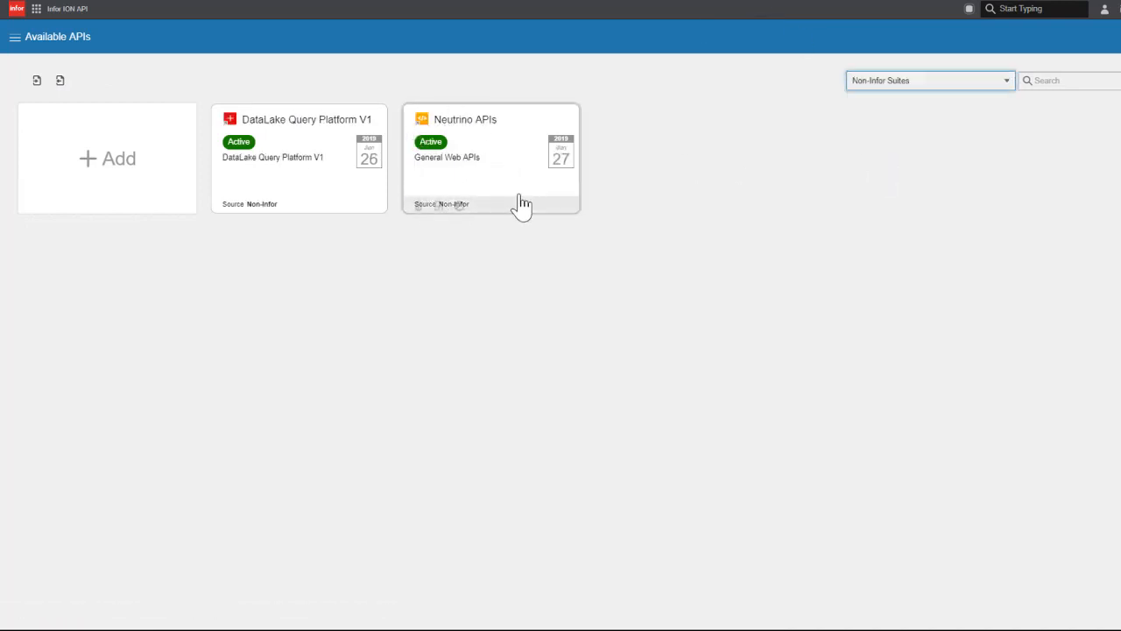
pyautogui.moveTo(492, 209)
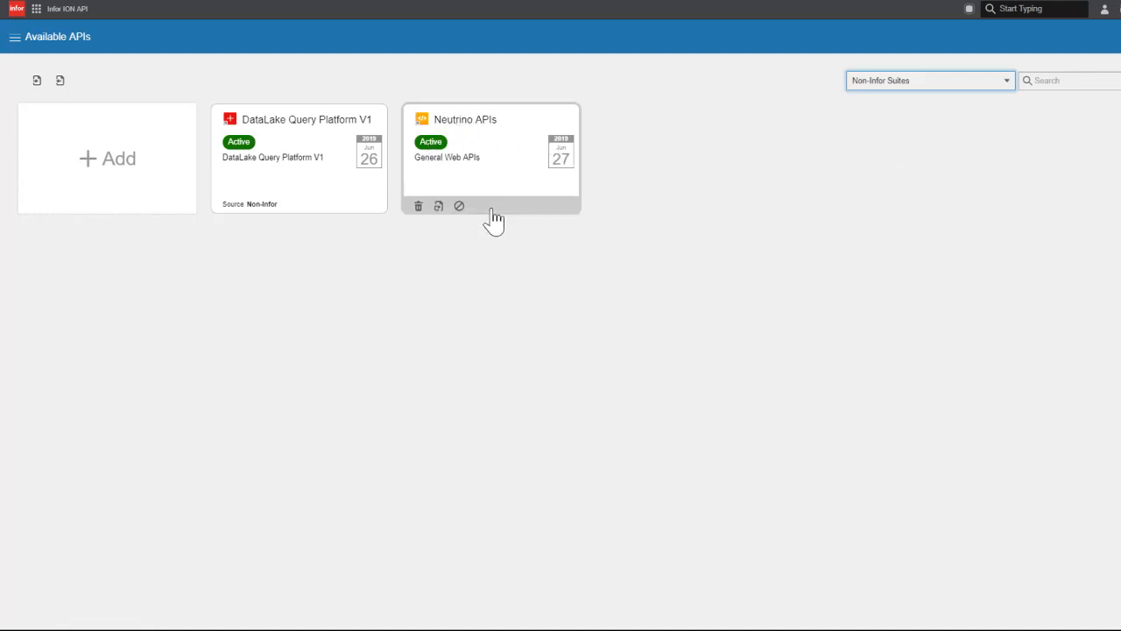
pyautogui.click(500, 187)
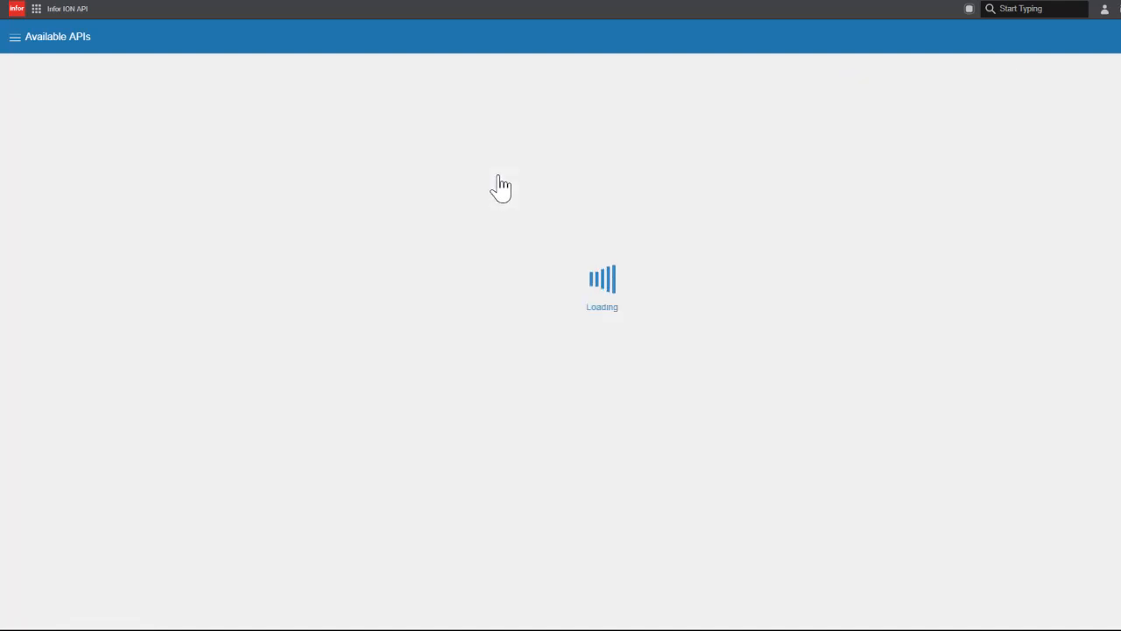